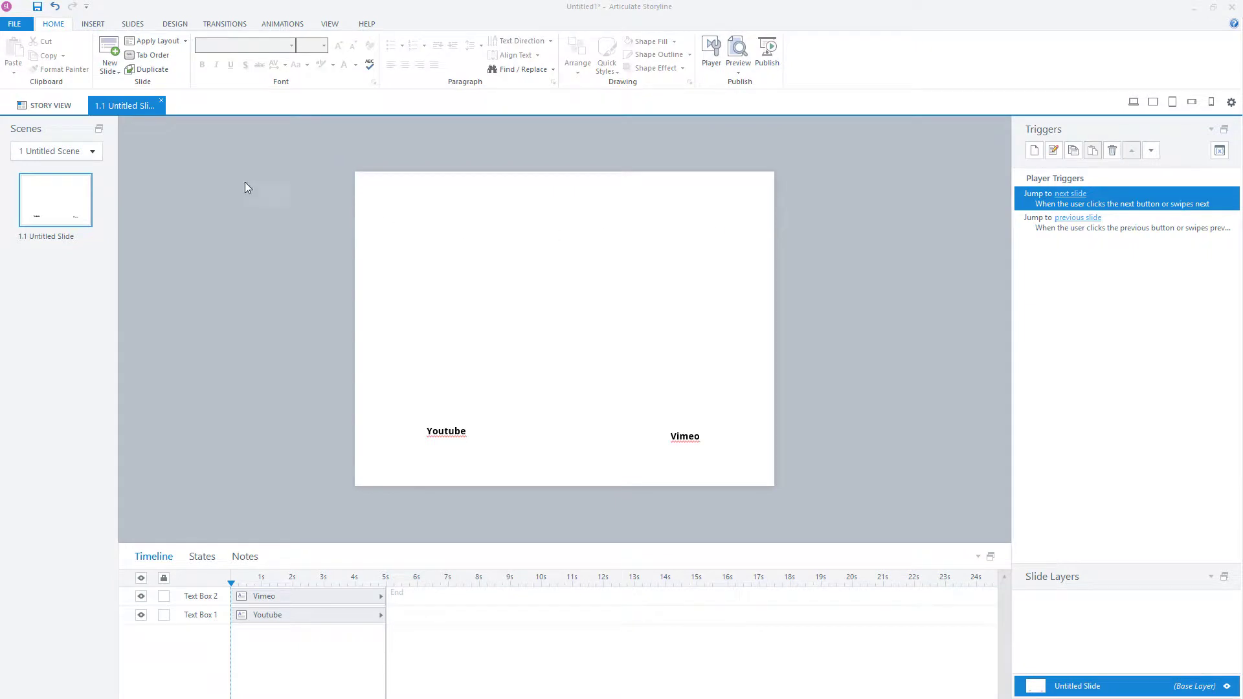
# Step: Open the Insert Video from Website dialog, then bring up the Vimeo video in the browser
pyautogui.click(93, 24)
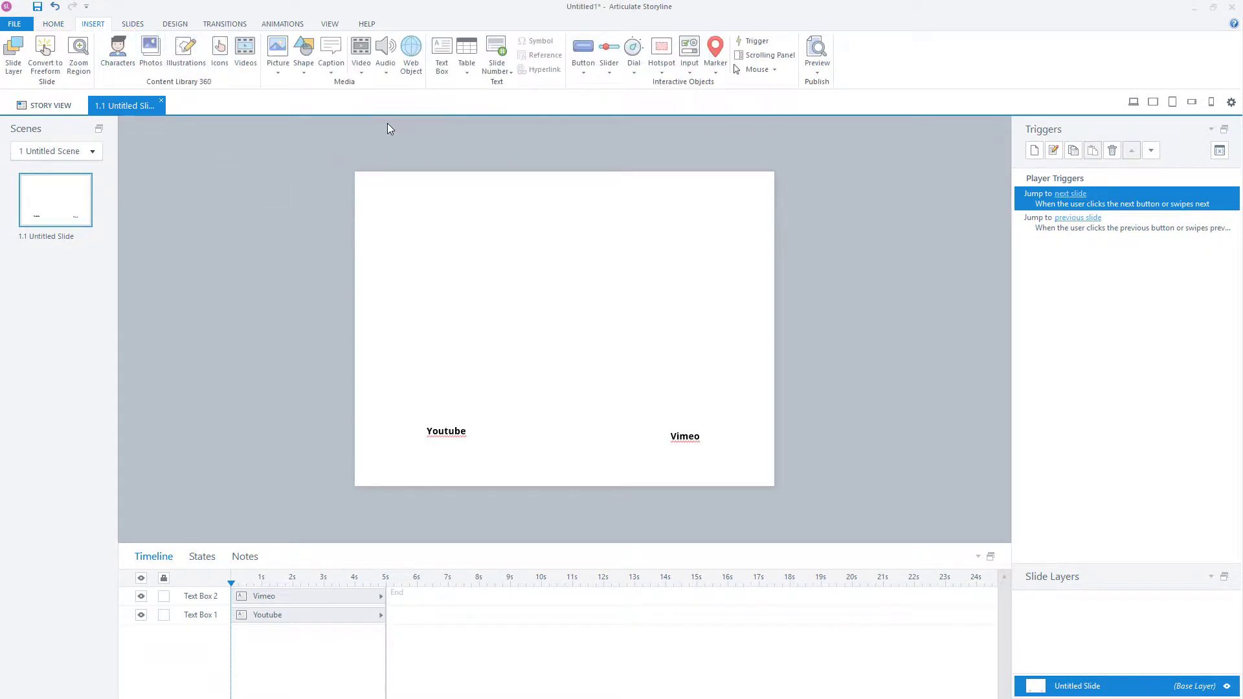
pyautogui.click(361, 64)
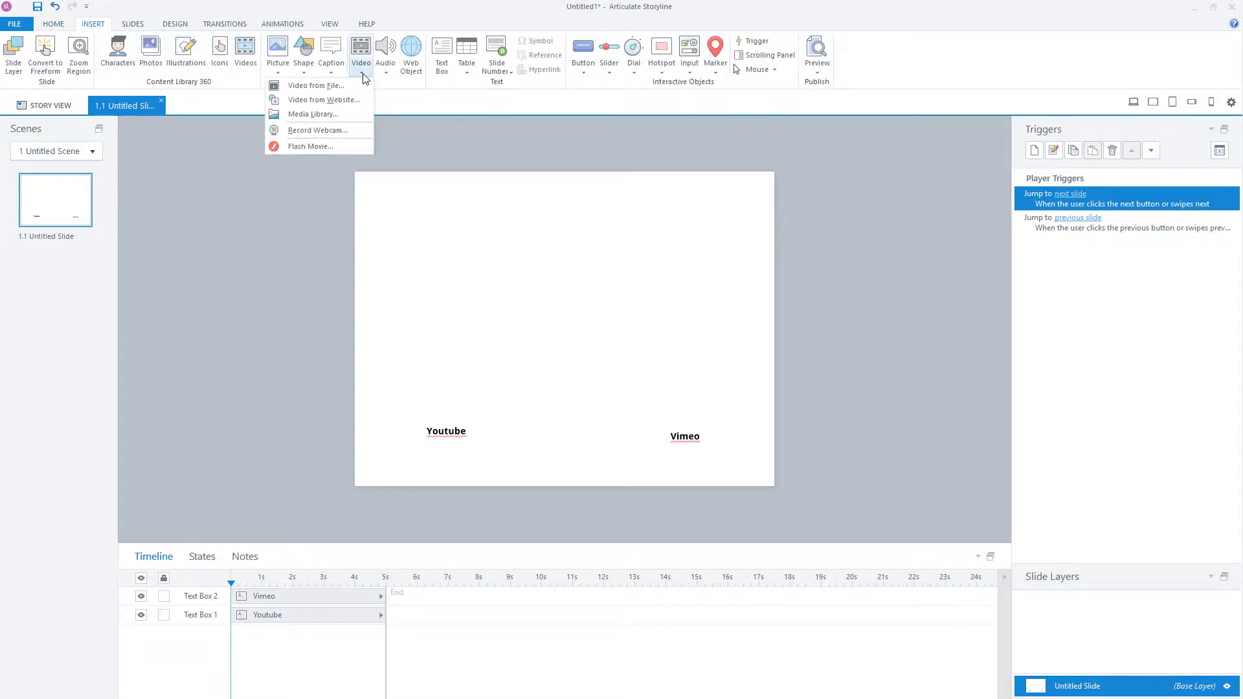
pyautogui.click(338, 101)
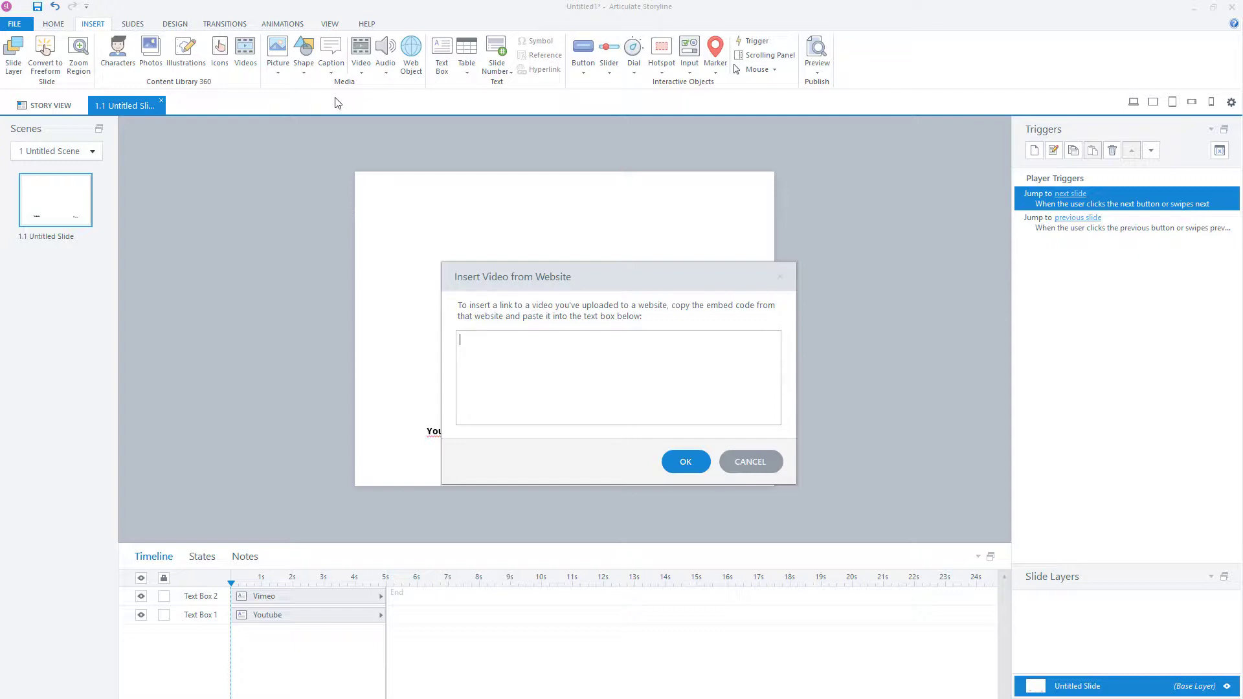
pyautogui.hotkey('alt', 'Tab')
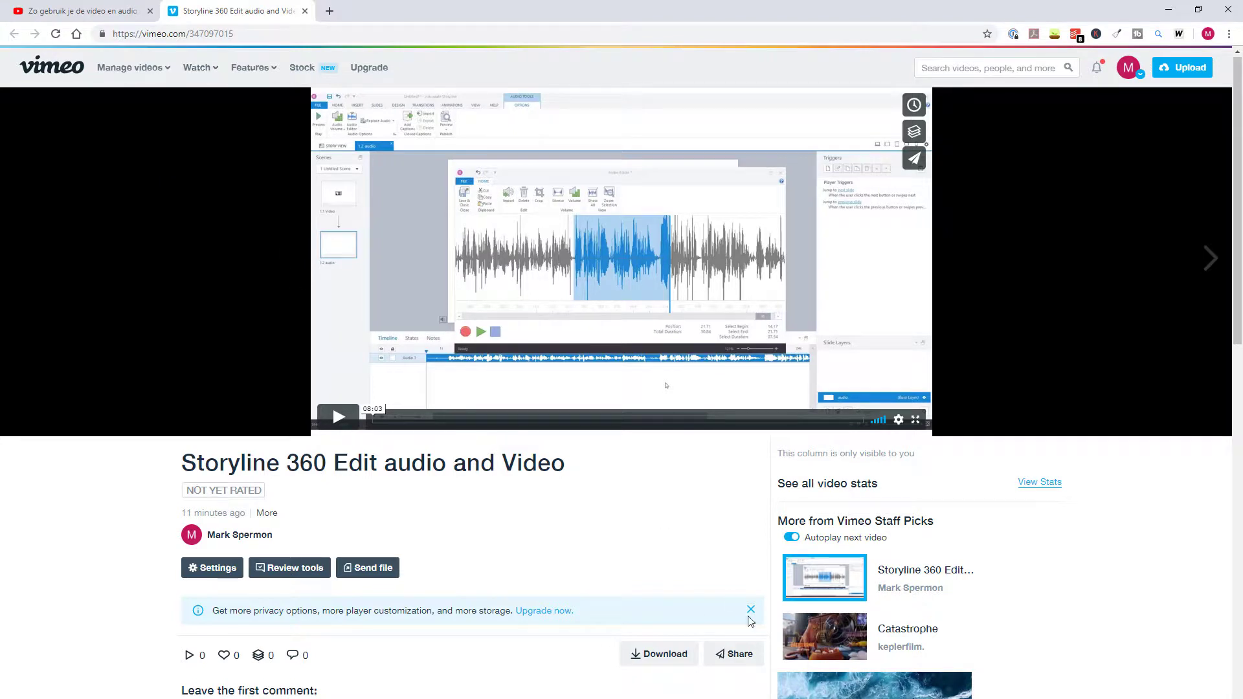
# Step: Select the Vimeo video's embed code from its Share panel and return to Storyline
pyautogui.click(735, 655)
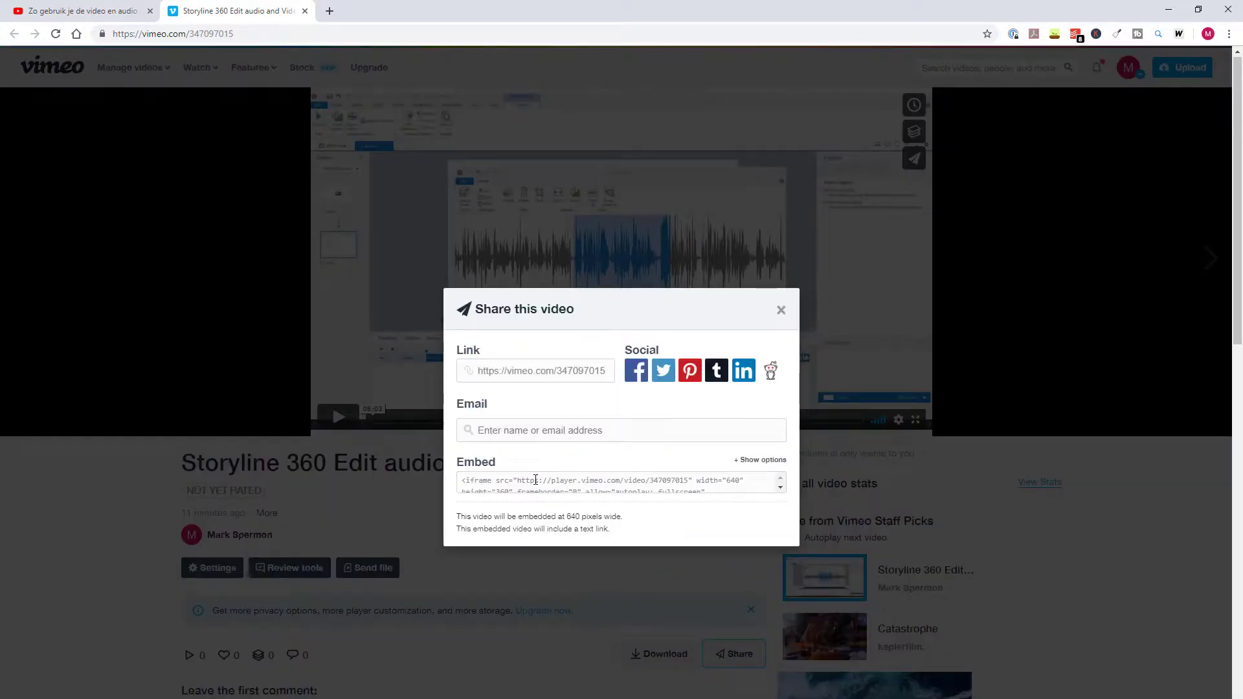
pyautogui.click(694, 491)
pyautogui.hotkey('ctrl', 'c')
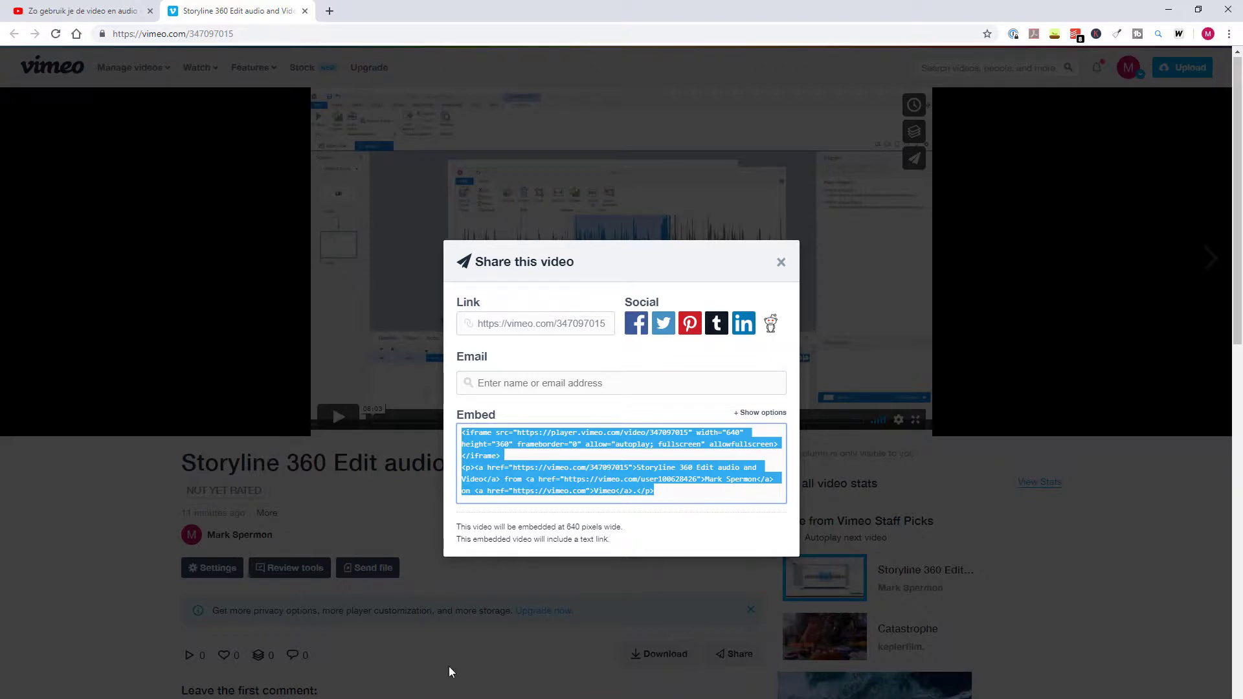
pyautogui.hotkey('alt', 'Tab')
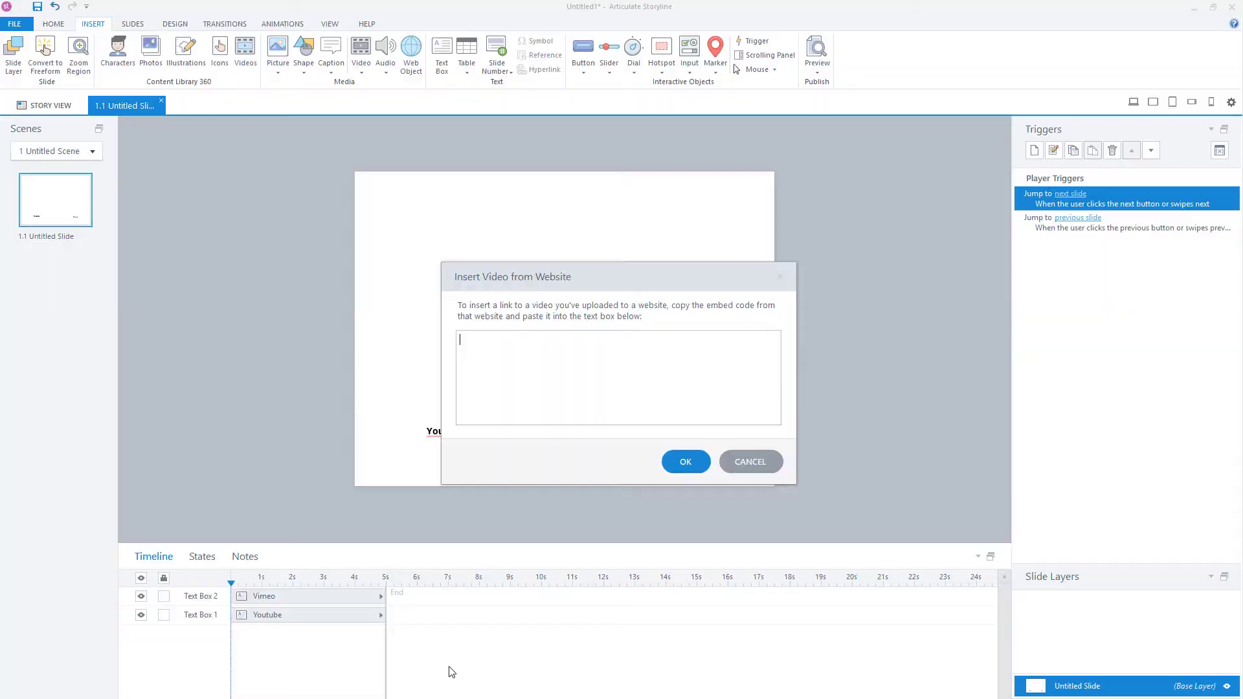
# Step: Paste the Vimeo embed code to insert the video, then shrink it above the Vimeo label
pyautogui.hotkey('ctrl', 'v')
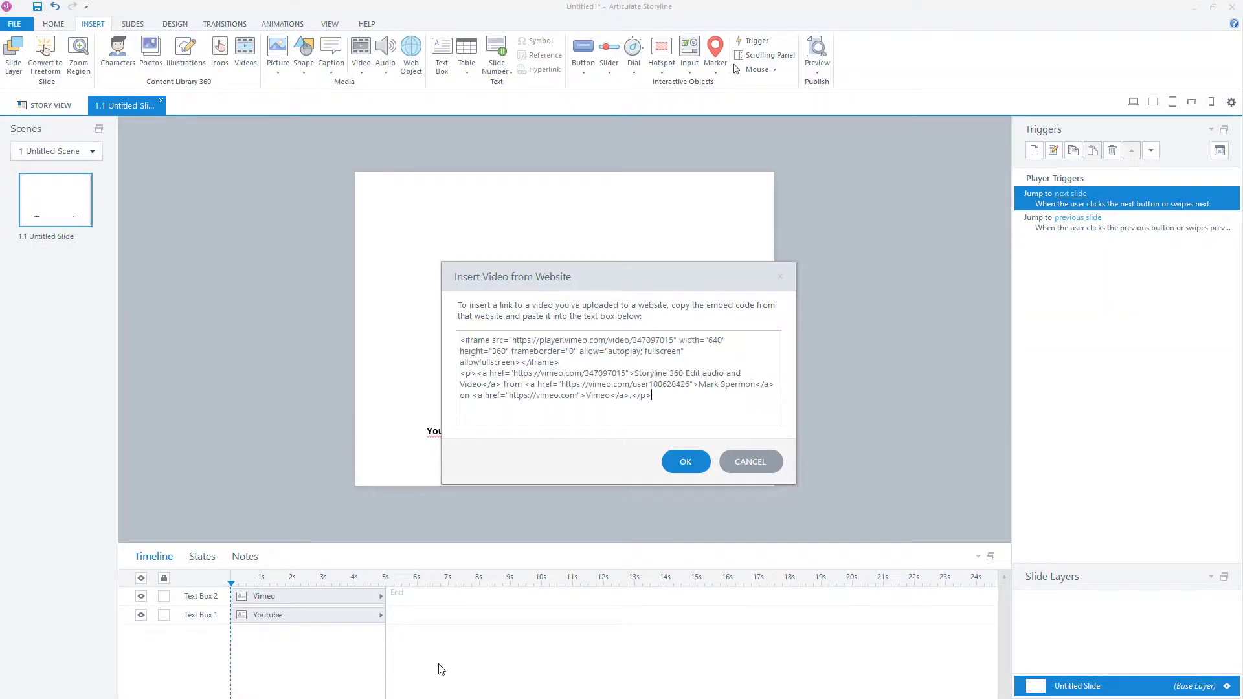
pyautogui.click(692, 463)
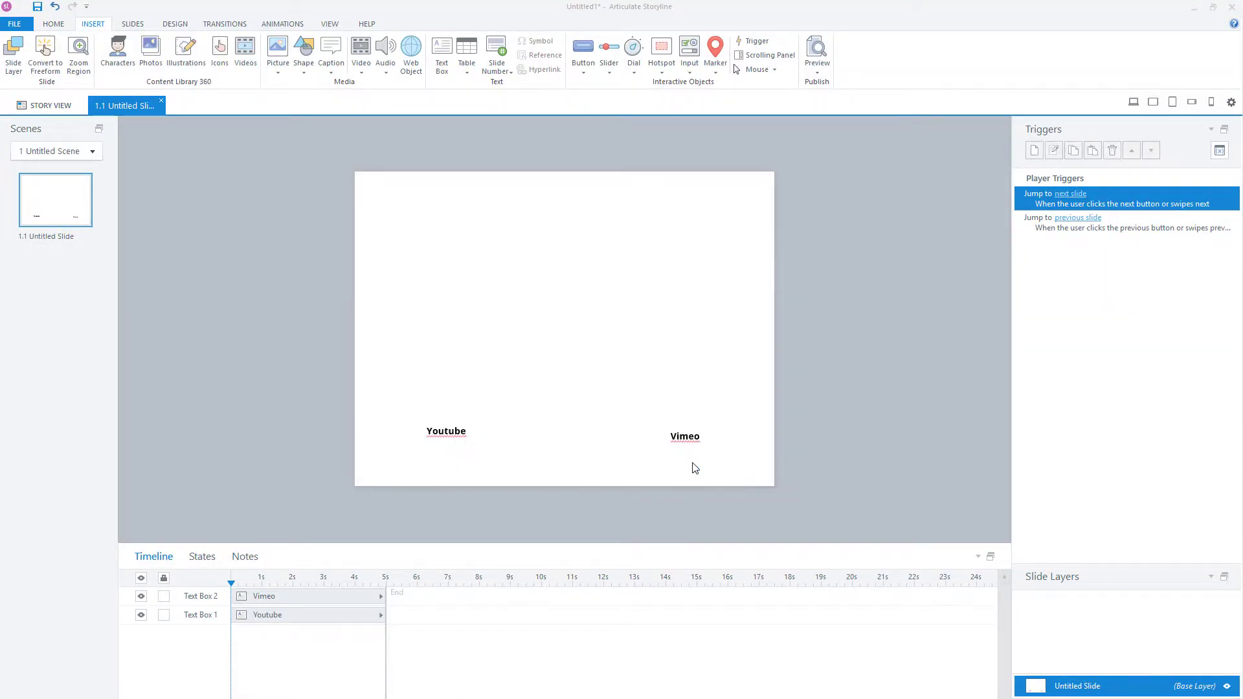
pyautogui.moveTo(378, 224); pyautogui.dragTo(607, 325)
pyautogui.moveTo(612, 383); pyautogui.dragTo(629, 351)
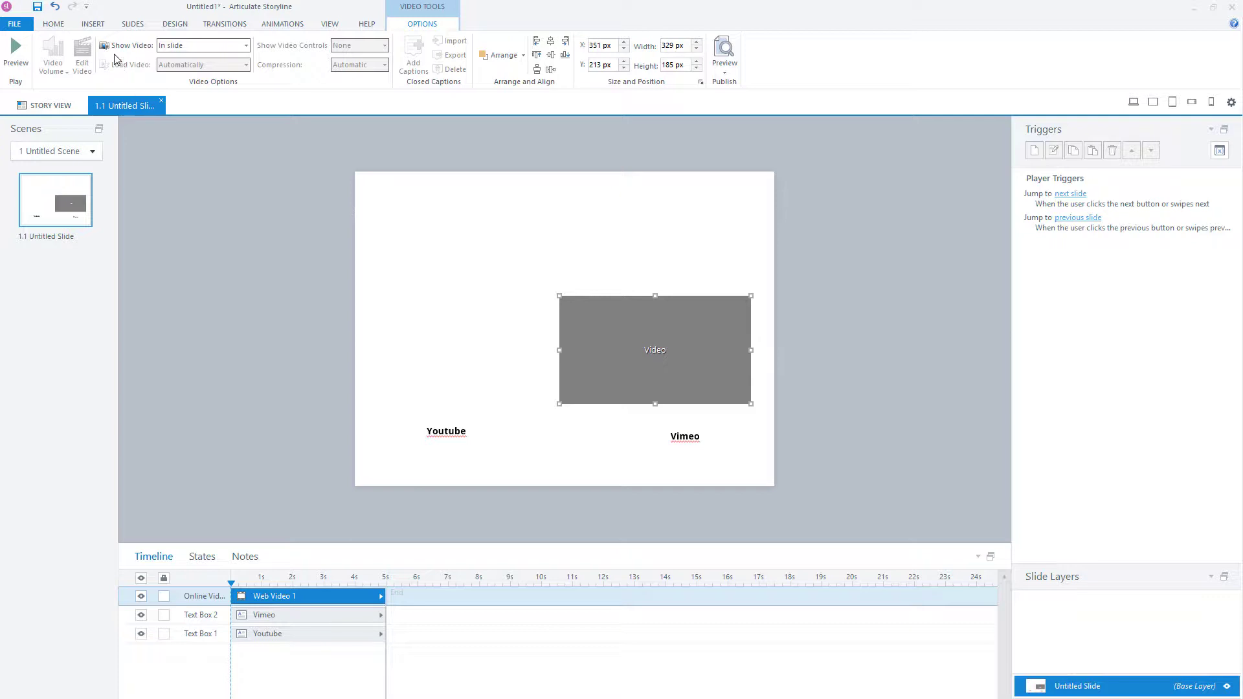
# Step: Open Insert Video from Website again for the YouTube video
pyautogui.click(92, 24)
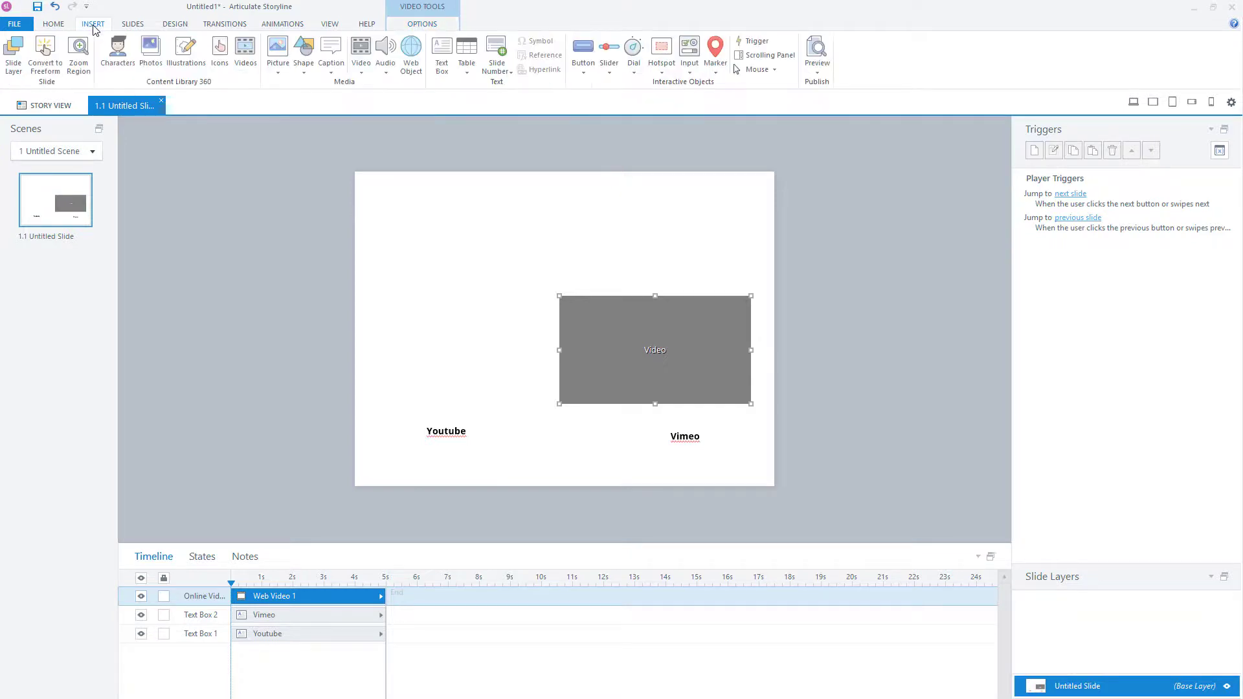
pyautogui.click(363, 69)
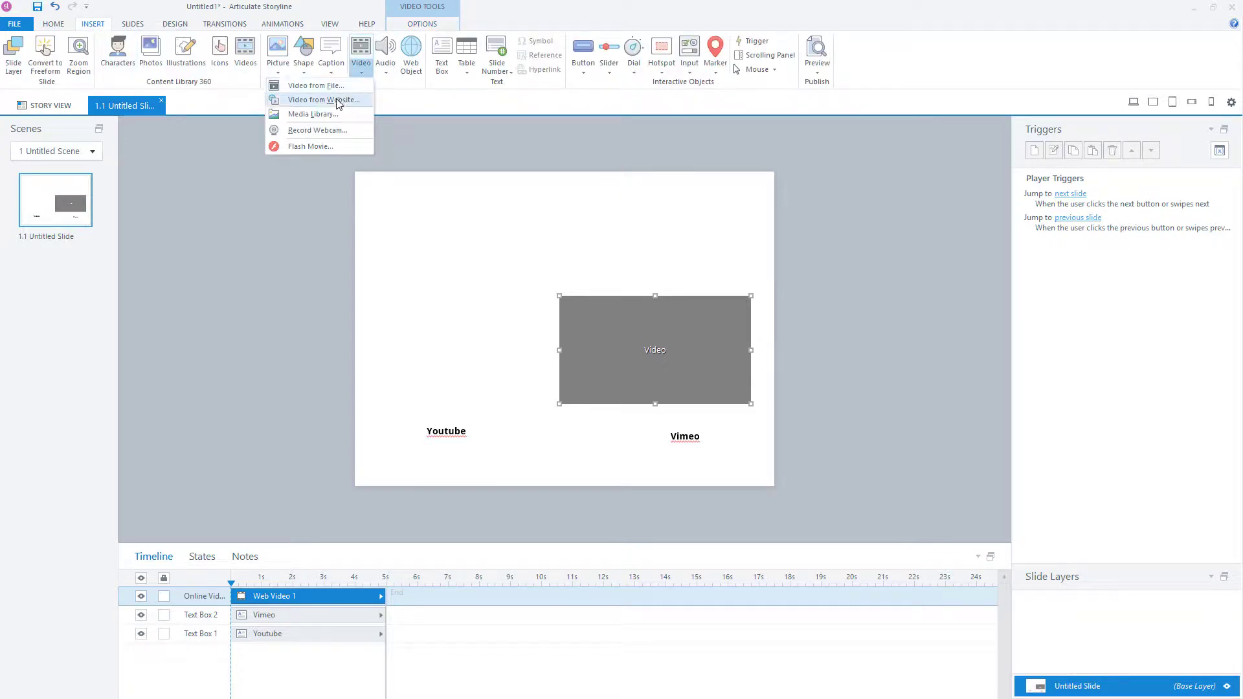
pyautogui.click(310, 102)
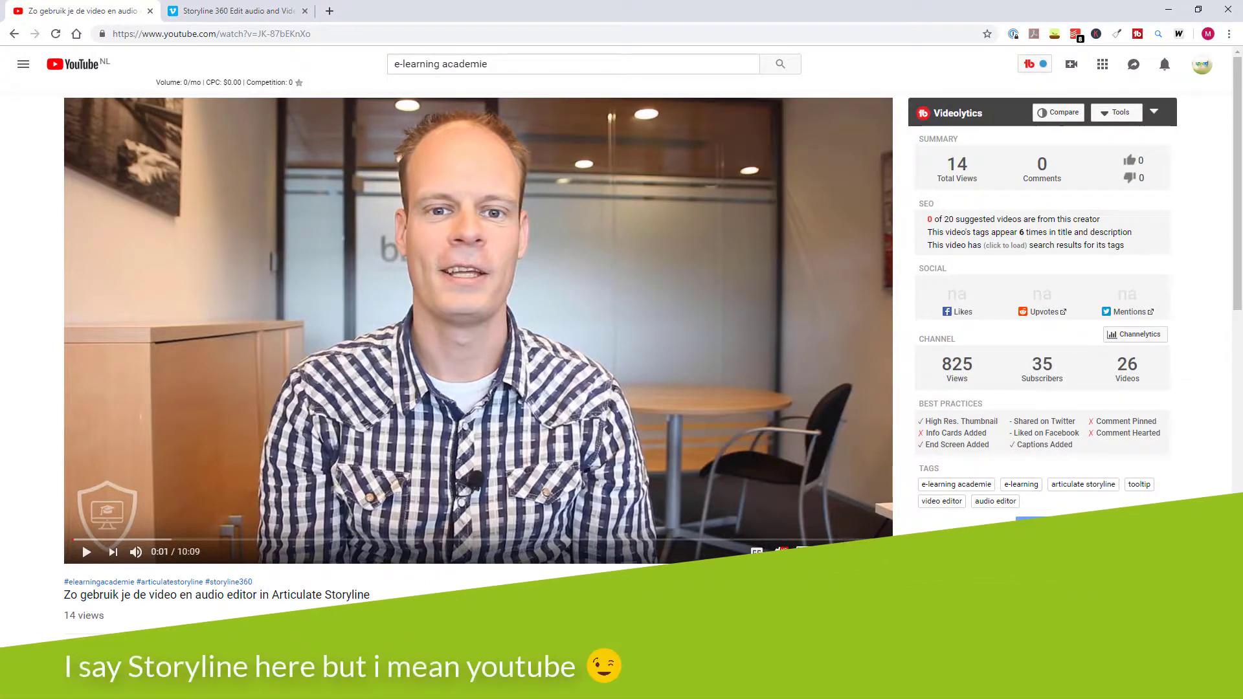
# Step: Select the YouTube video's iframe embed code under Share > Embed and return to Storyline
pyautogui.click(743, 615)
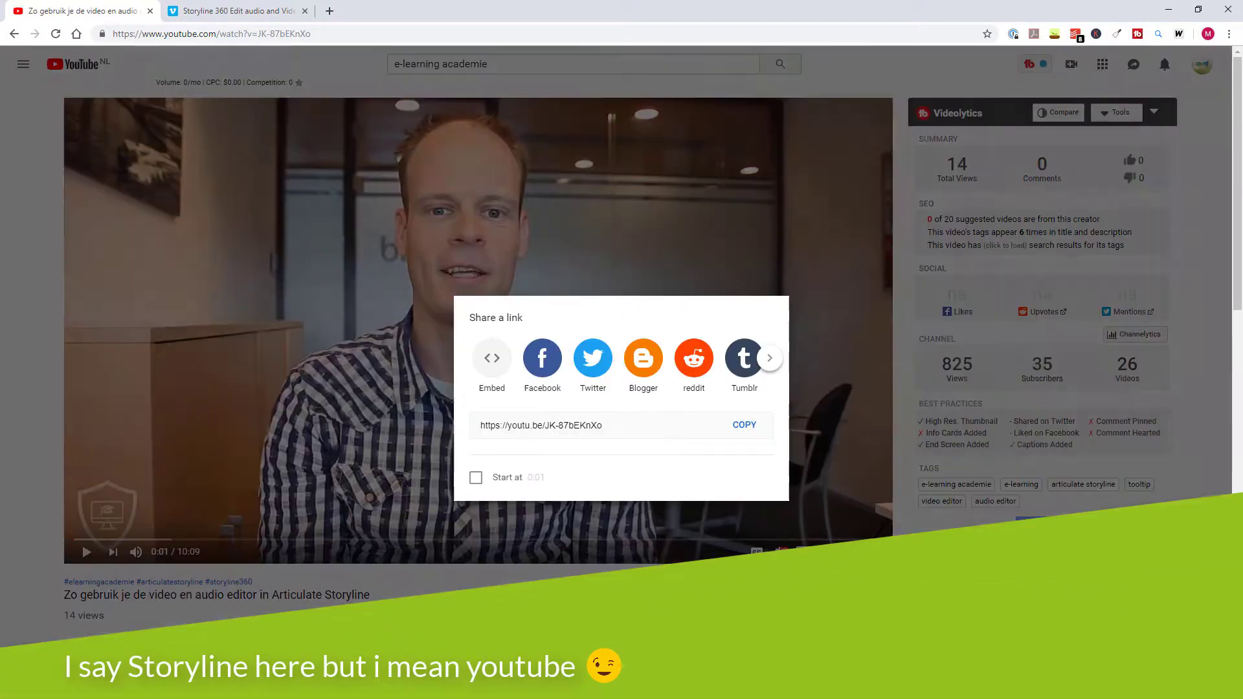
pyautogui.click(491, 359)
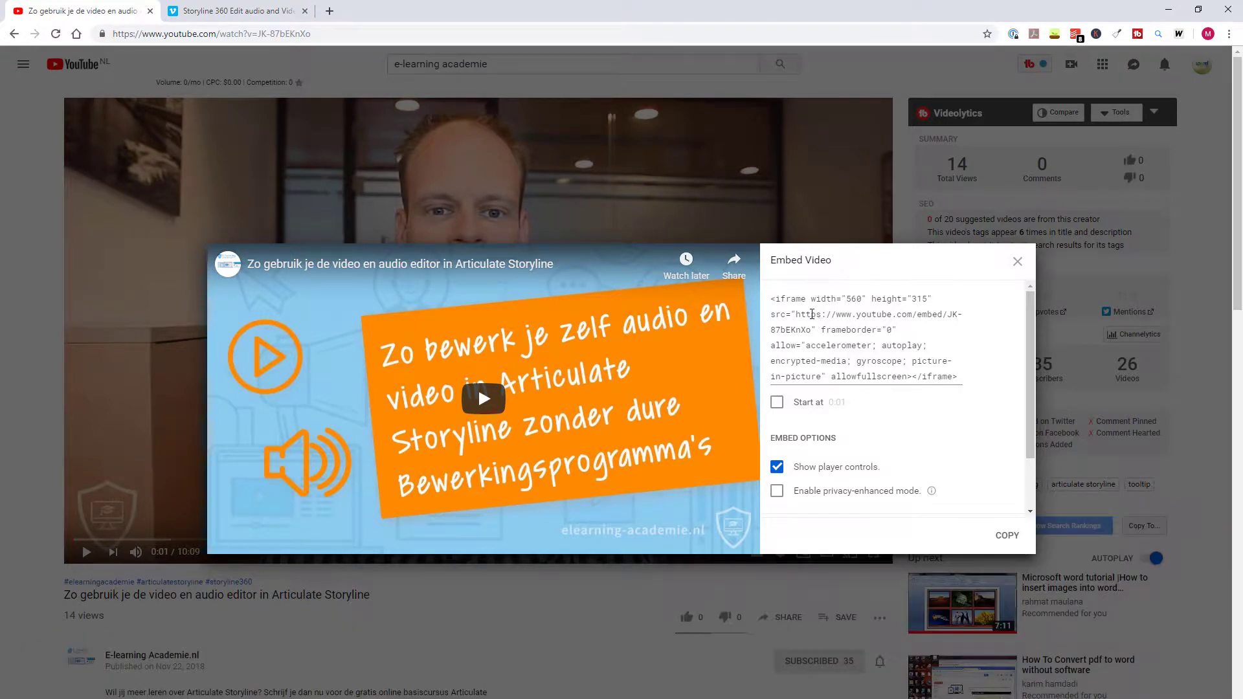
pyautogui.click(771, 299)
pyautogui.moveTo(771, 299); pyautogui.dragTo(960, 382)
pyautogui.hotkey('ctrl', 'c')
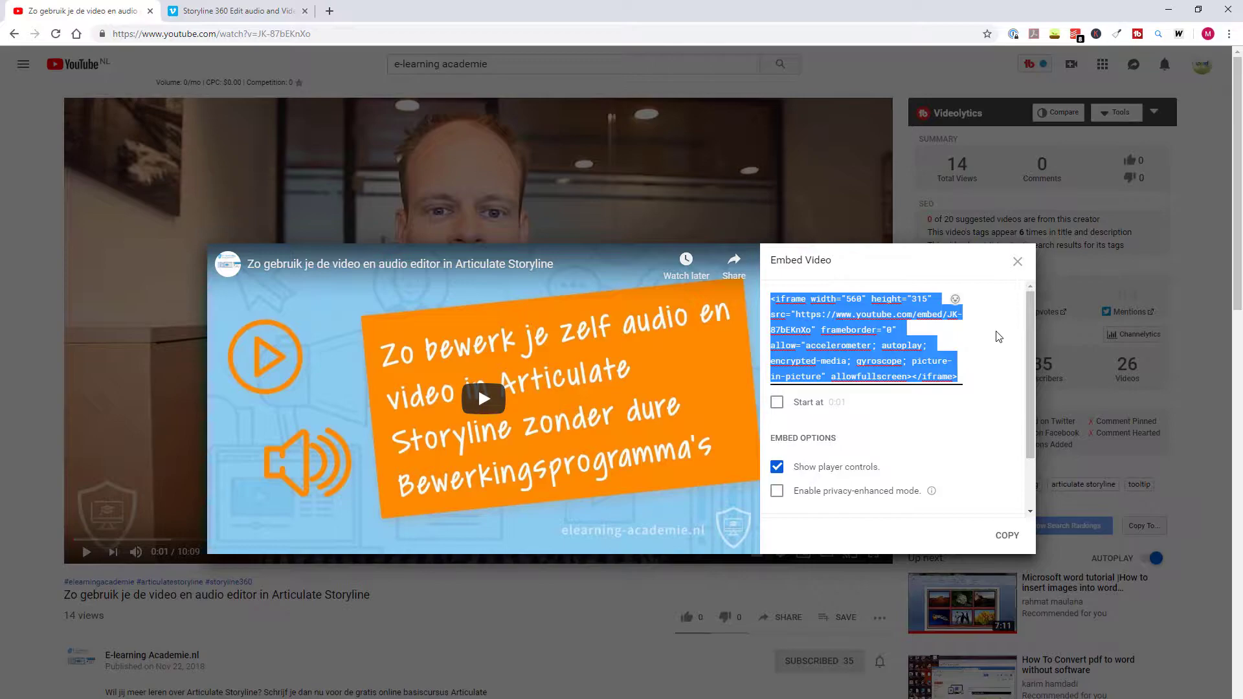
pyautogui.hotkey('alt', 'Tab')
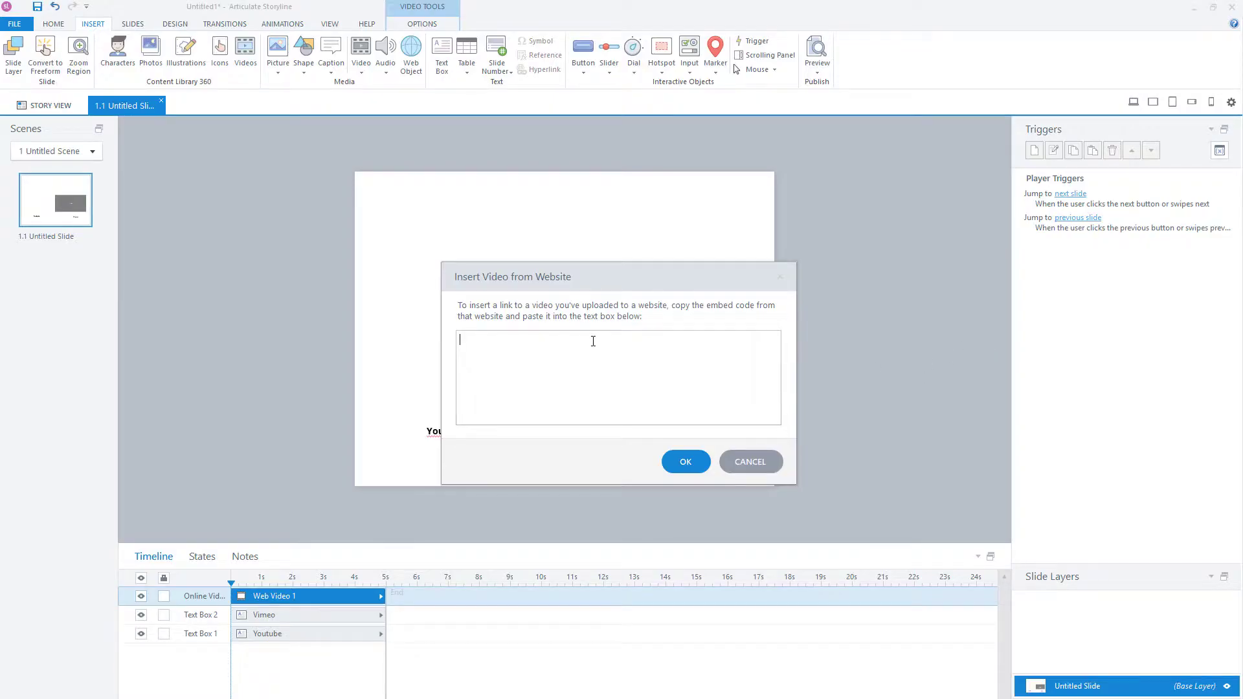
# Step: Paste the YouTube embed code and resize the video to 326 × 183 px above the Youtube label
pyautogui.hotkey('ctrl', 'v')
pyautogui.click(685, 461)
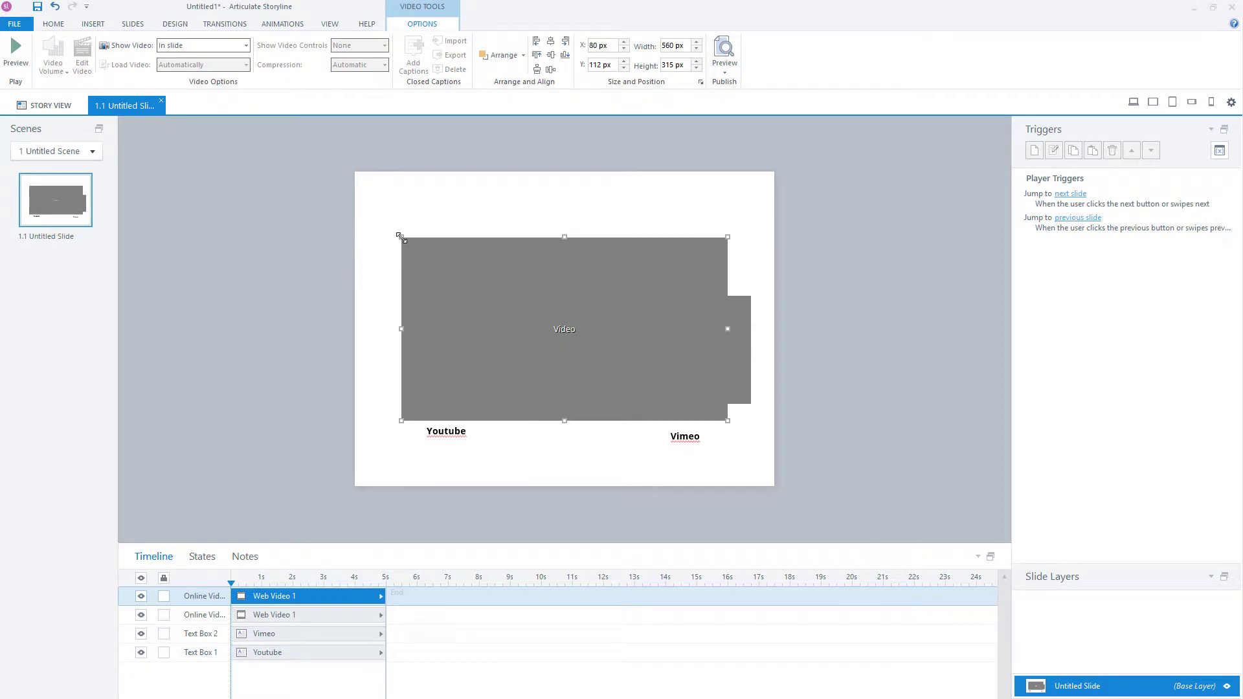
pyautogui.moveTo(401, 238); pyautogui.dragTo(488, 366)
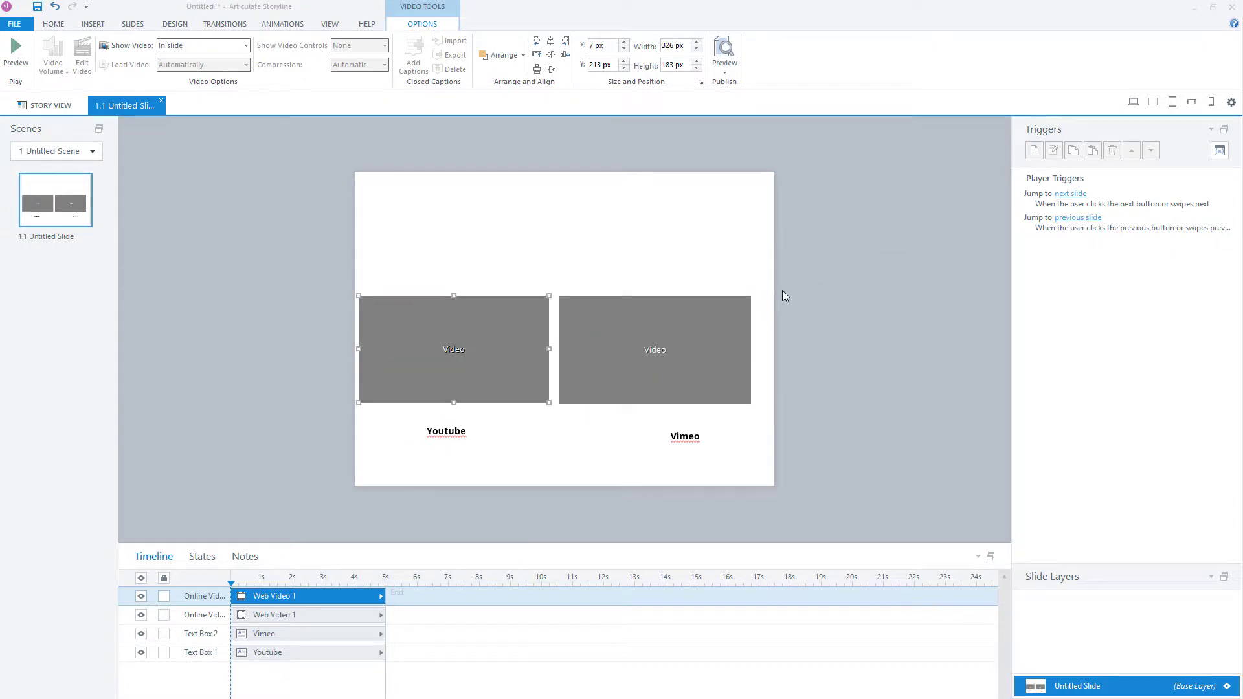
pyautogui.click(724, 77)
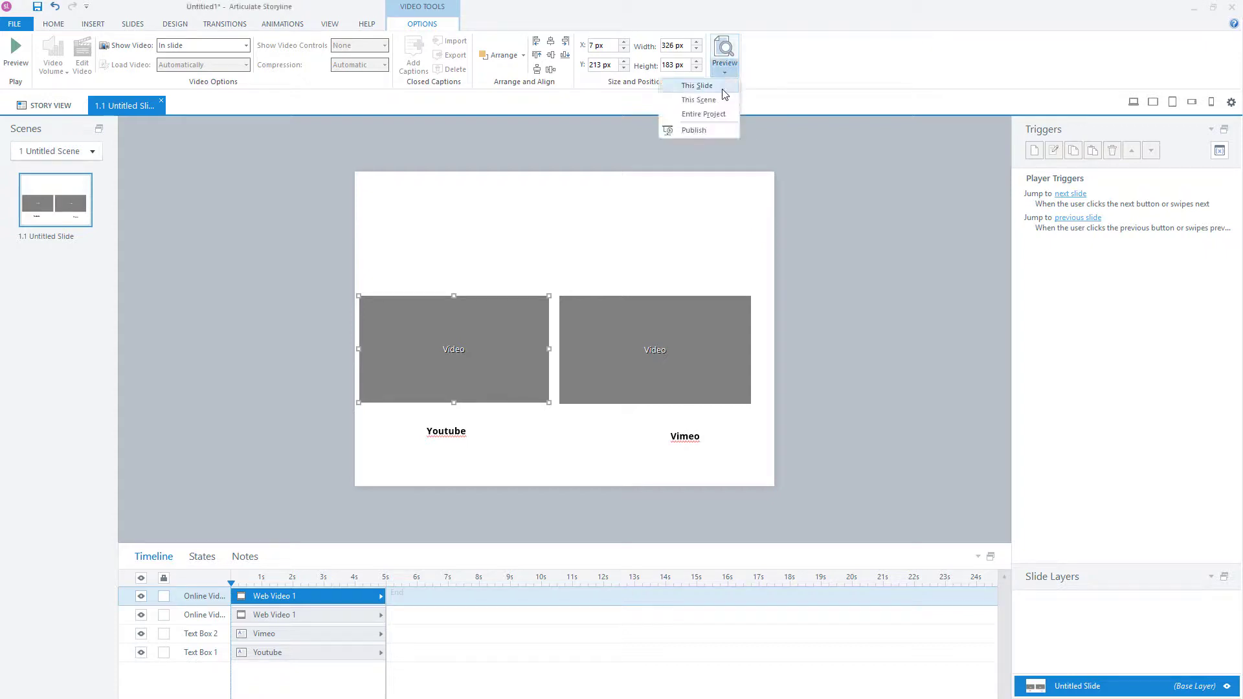
# Step: Preview this slide with both embedded videos
pyautogui.click(699, 97)
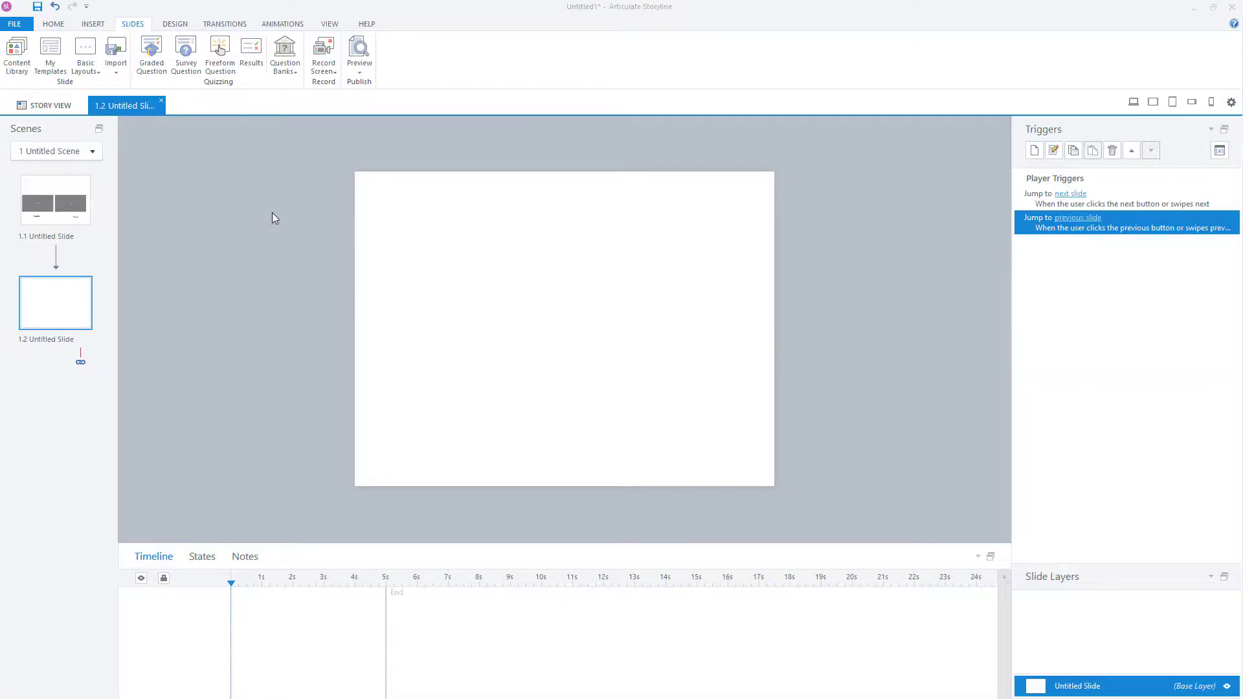
# Step: Start inserting a web object on the new slide 1.2
pyautogui.click(92, 24)
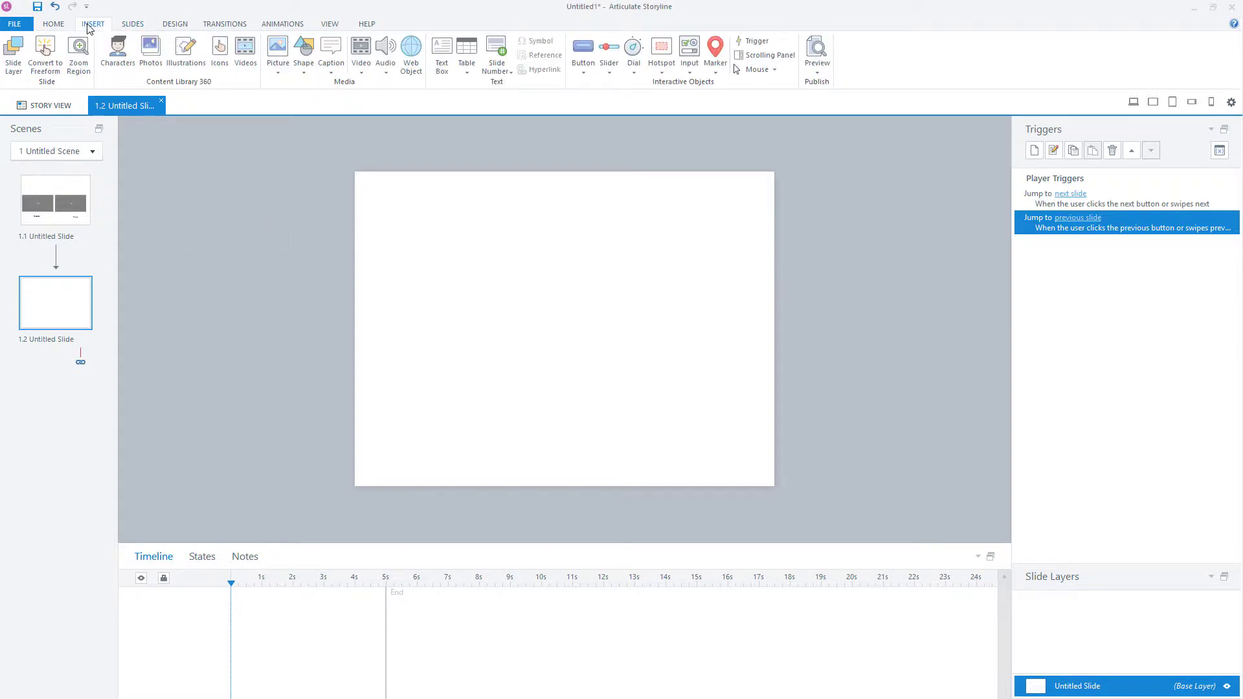
pyautogui.click(412, 63)
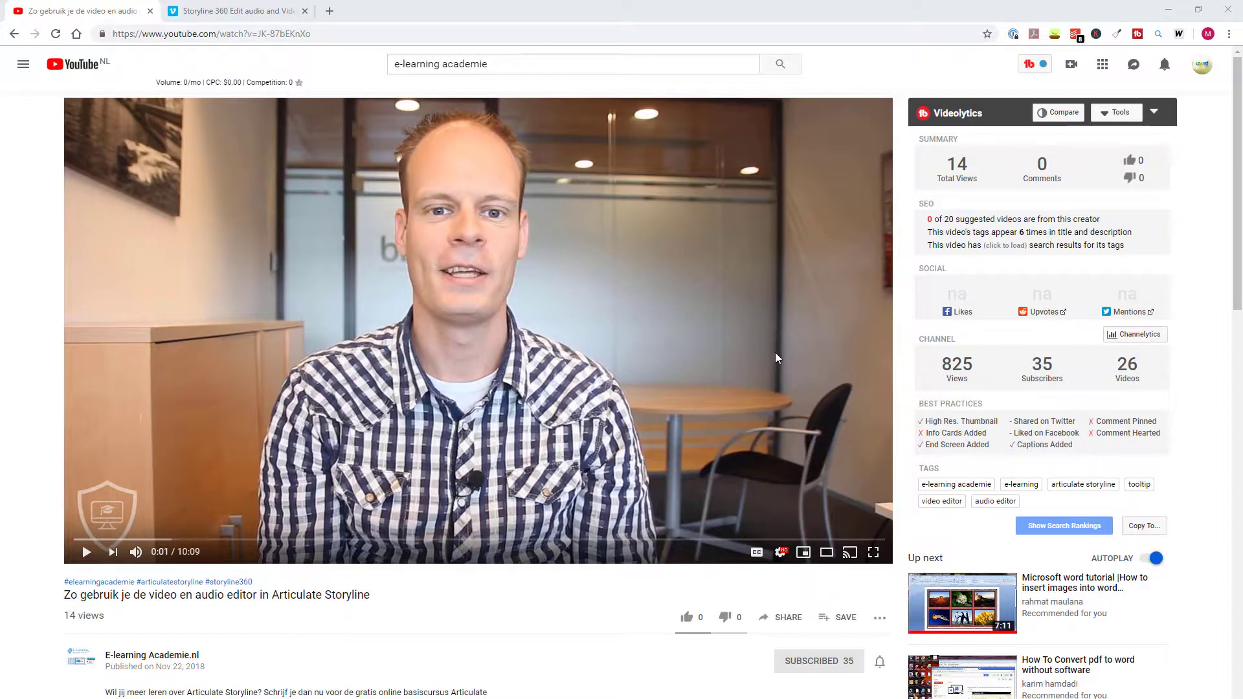
# Step: Select the YouTube video's iframe embed code from Share > Embed
pyautogui.click(786, 620)
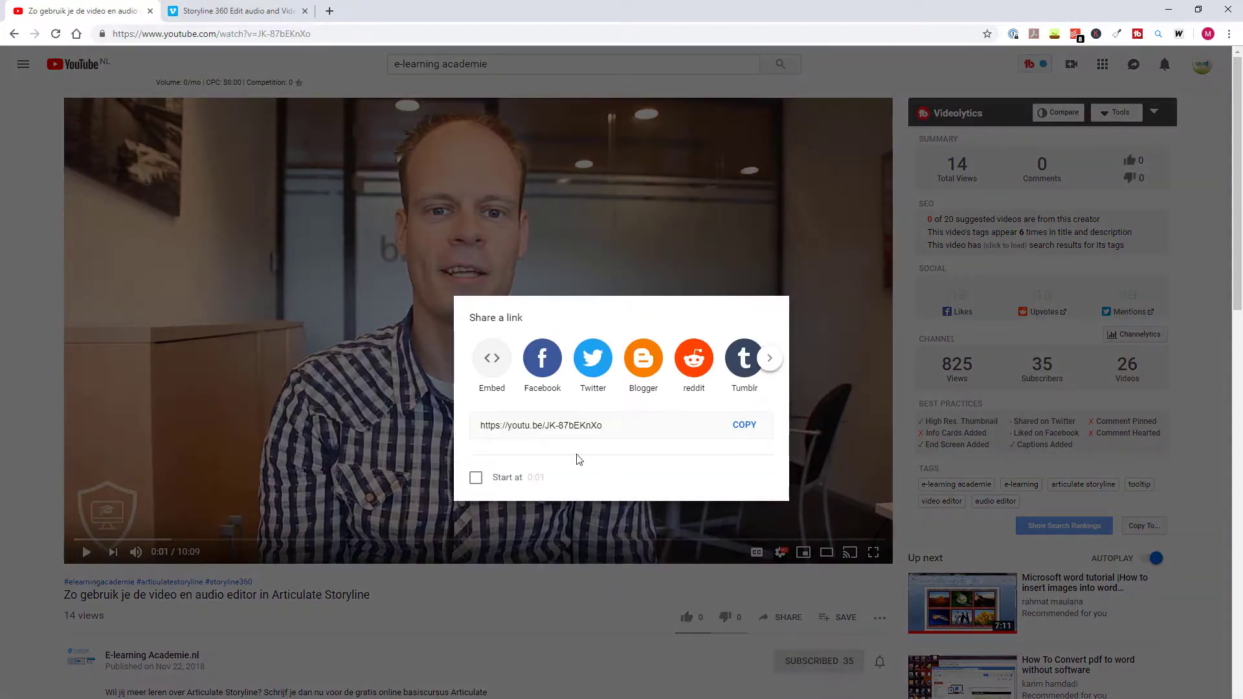
pyautogui.click(491, 357)
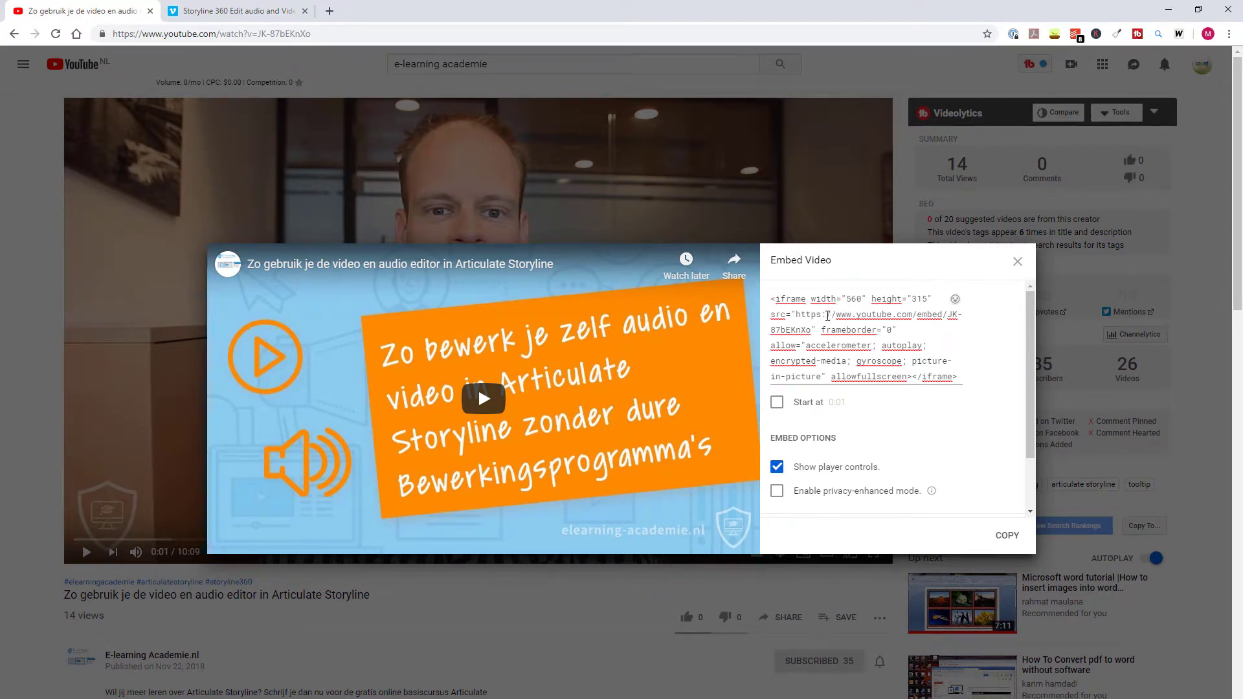
pyautogui.click(804, 314)
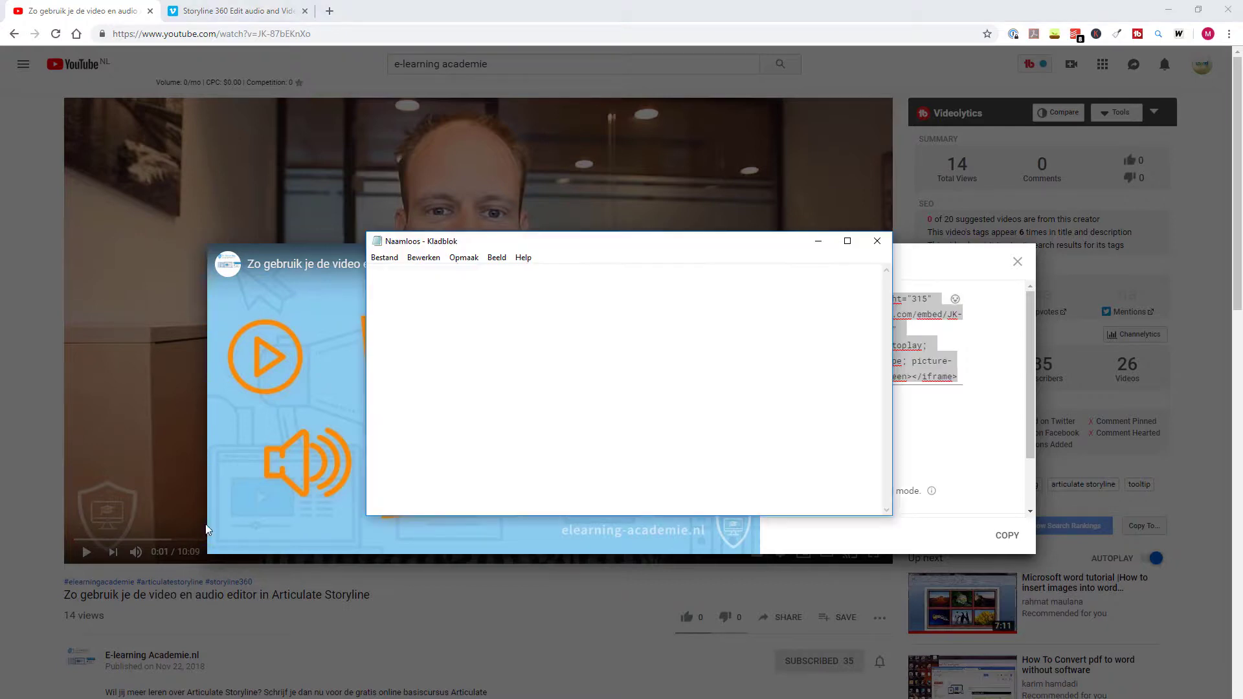
# Step: Paste the iframe code into Notepad and select the embed URL inside src
pyautogui.hotkey('ctrl', 'v')
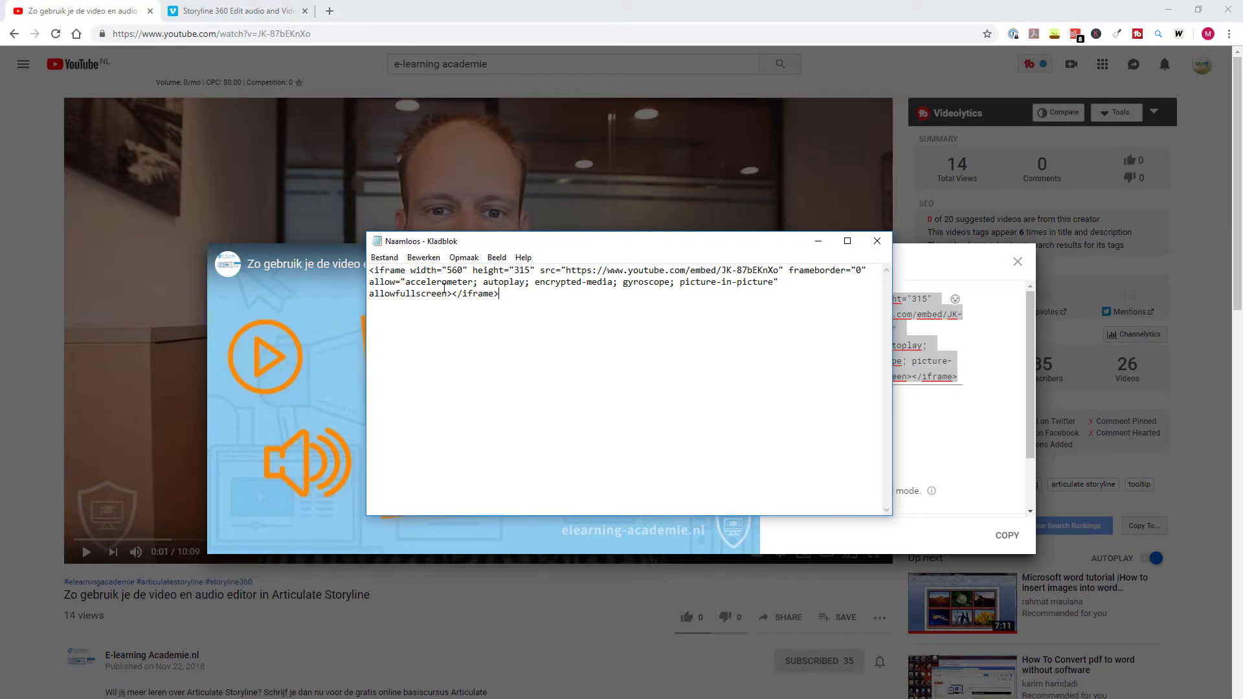
pyautogui.moveTo(567, 271); pyautogui.dragTo(777, 269)
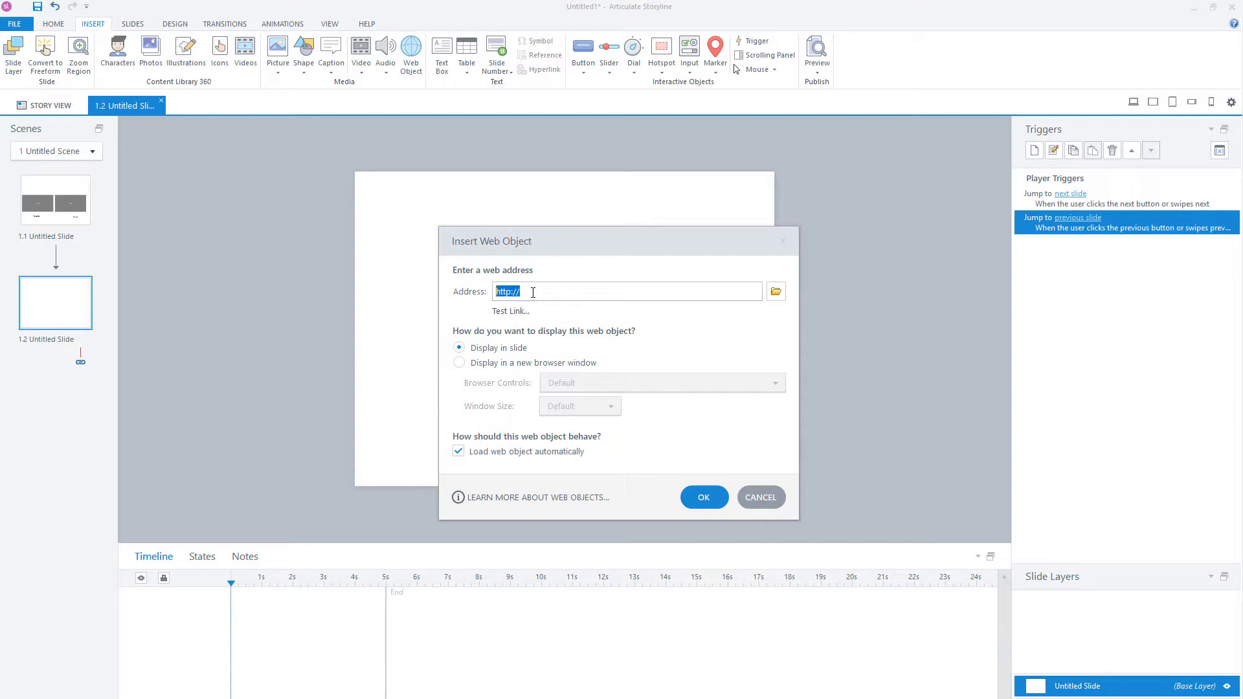
# Step: Use the YouTube embed URL as the web object address, test it, and place it on slide 1.2
pyautogui.write('https://www.youtube.com/embed/JK-87bEKnXo')
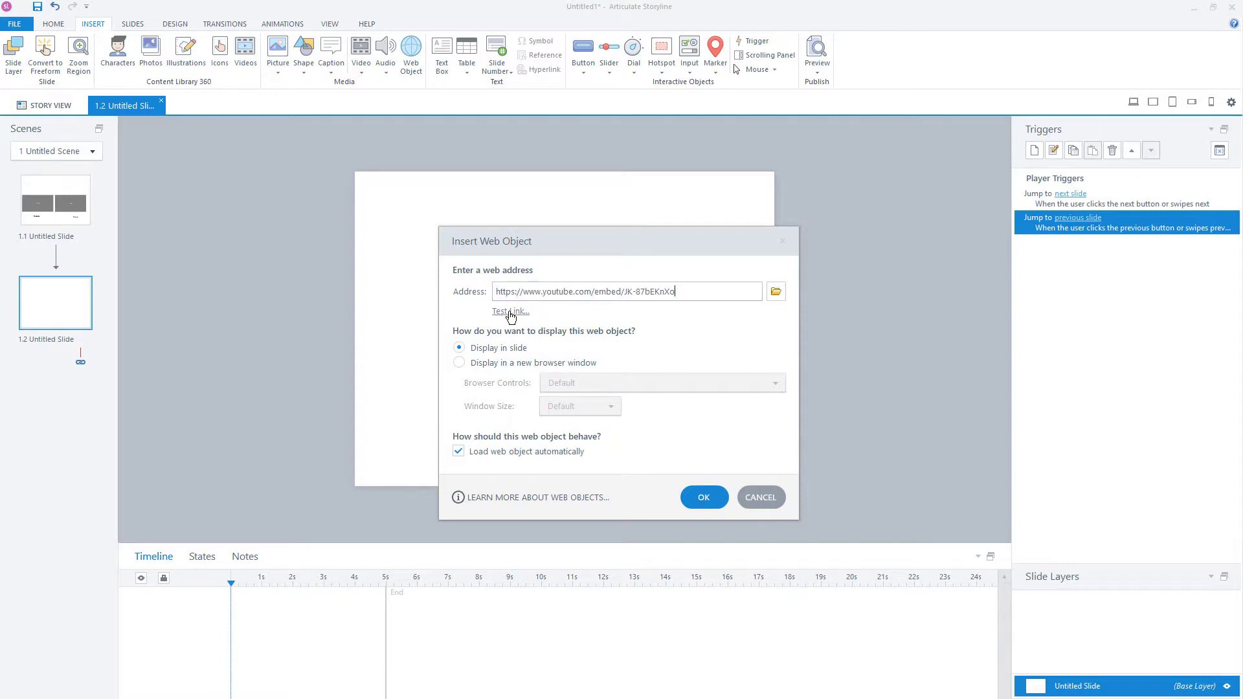
pyautogui.click(509, 312)
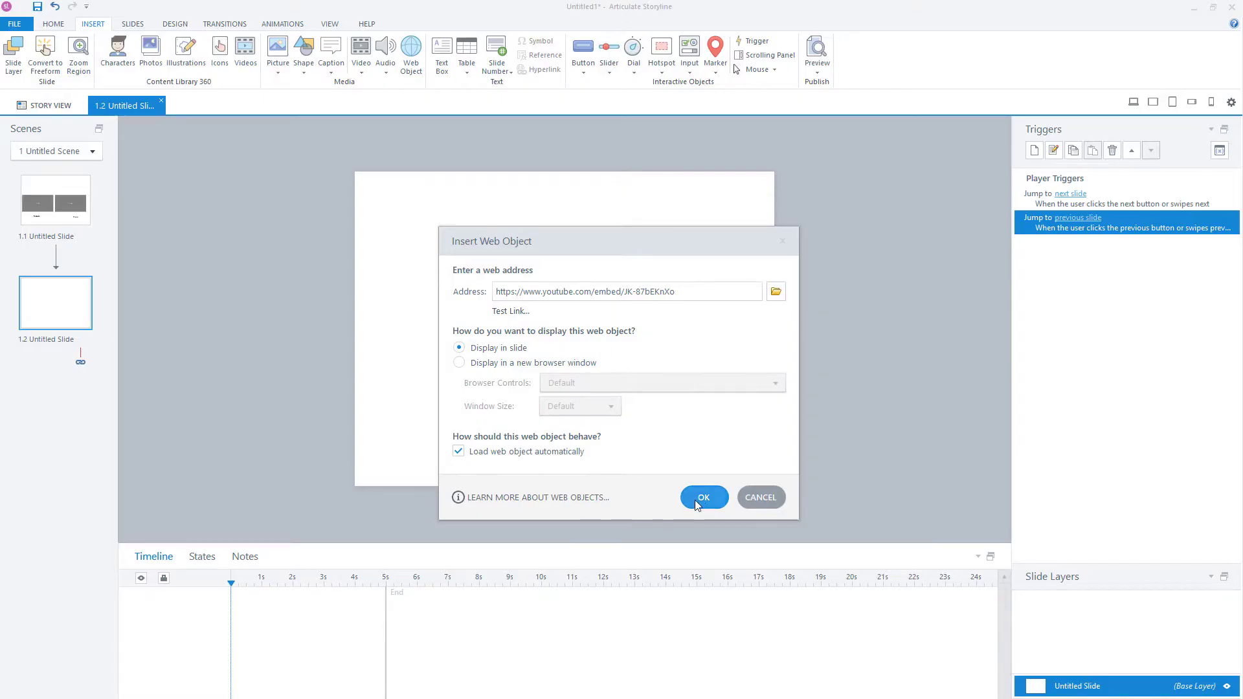
pyautogui.click(695, 501)
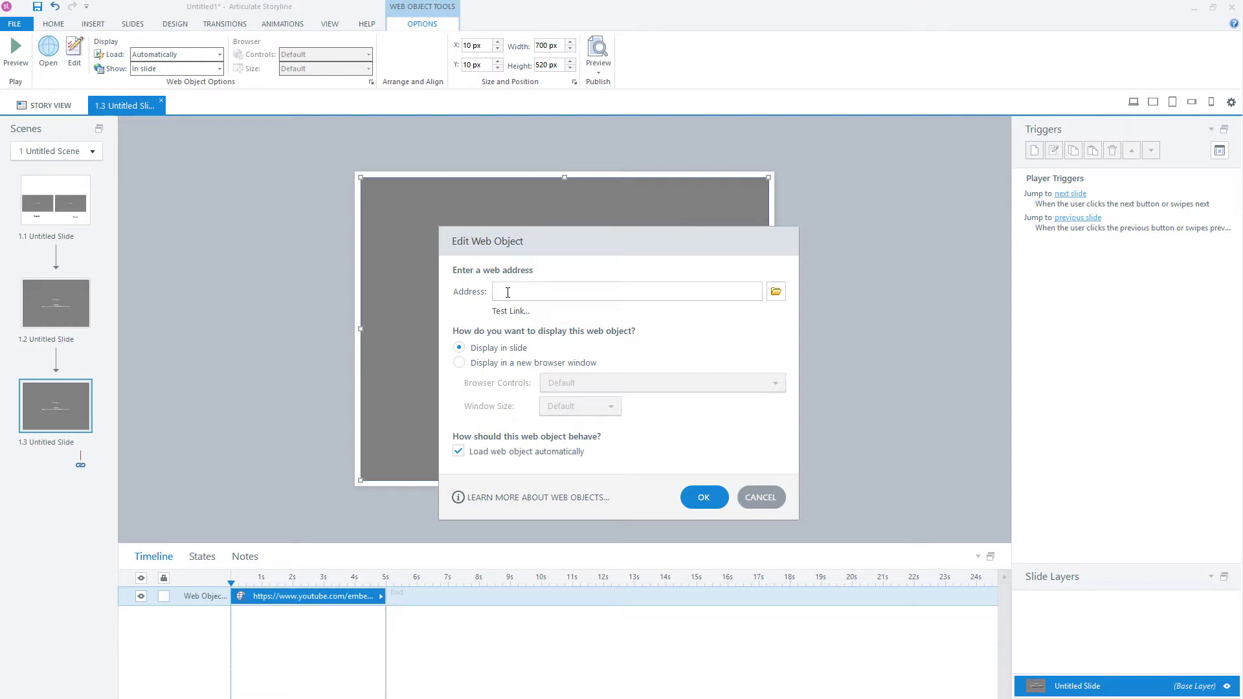
# Step: Copy the Vimeo video's embed code from its Share options
pyautogui.hotkey('alt', 'Tab')
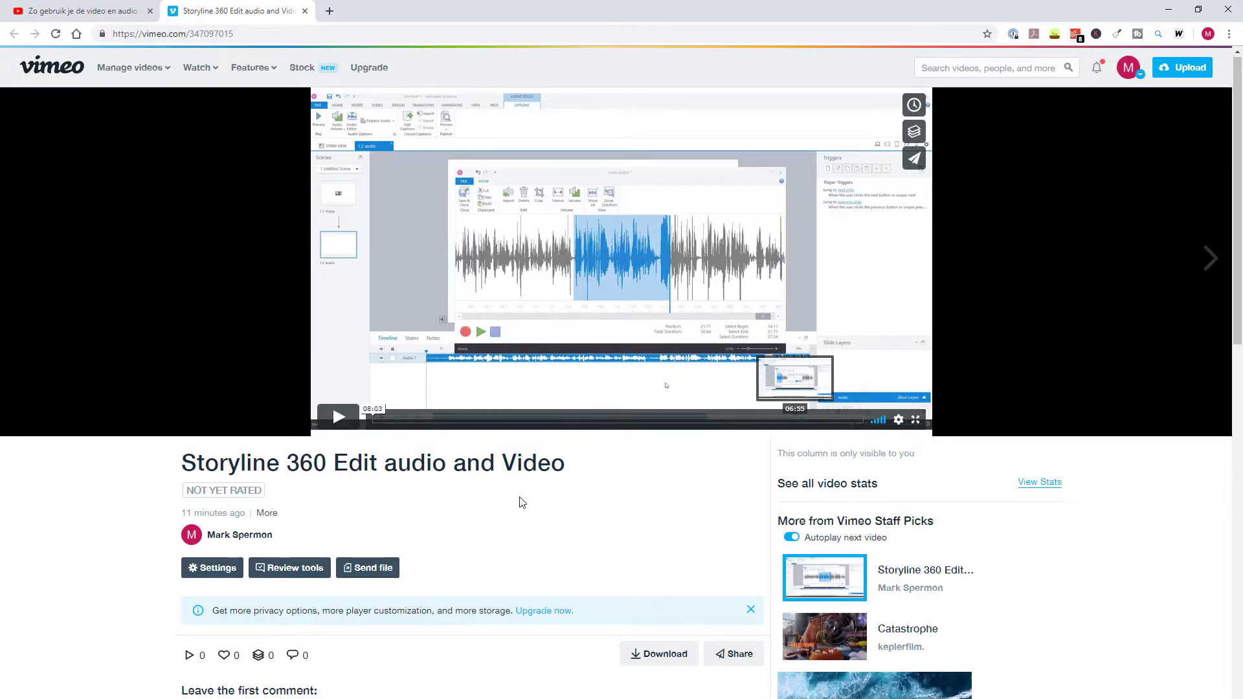
pyautogui.click(731, 653)
pyautogui.click(567, 480)
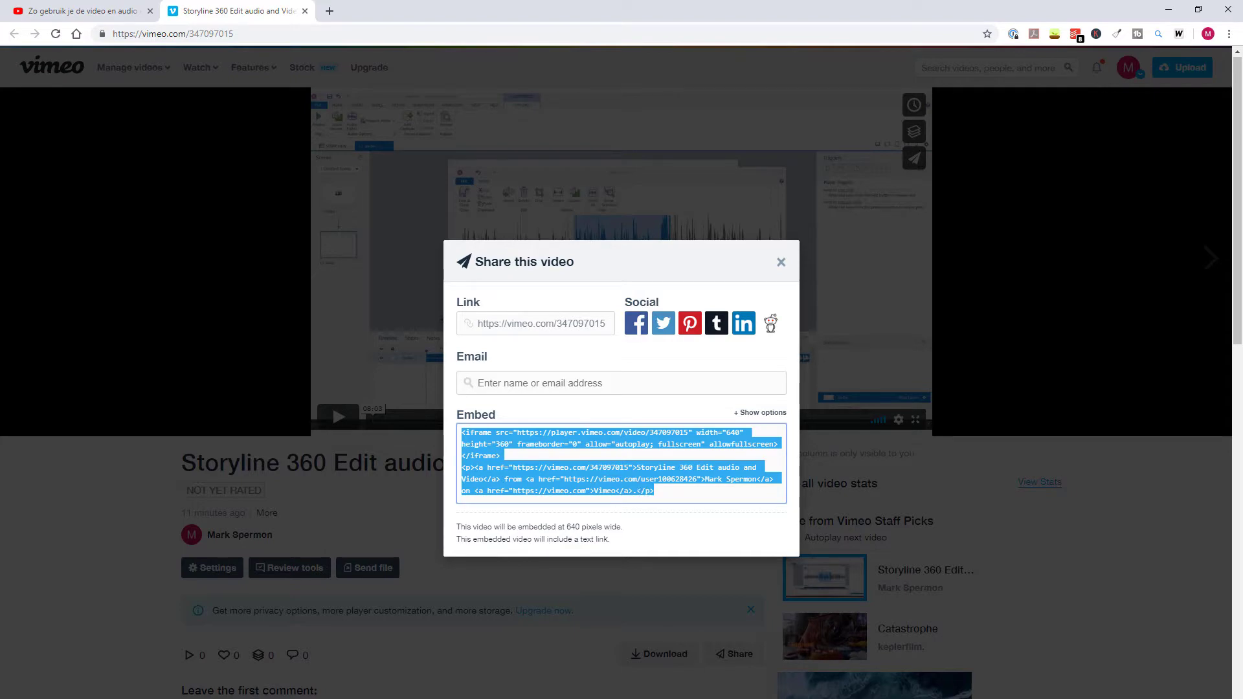
# Step: Paste the Vimeo embed code into Notepad and select the player URL inside its src quotes
pyautogui.hotkey('alt', 'Tab')
pyautogui.click(582, 325)
pyautogui.hotkey('ctrl', 'a')
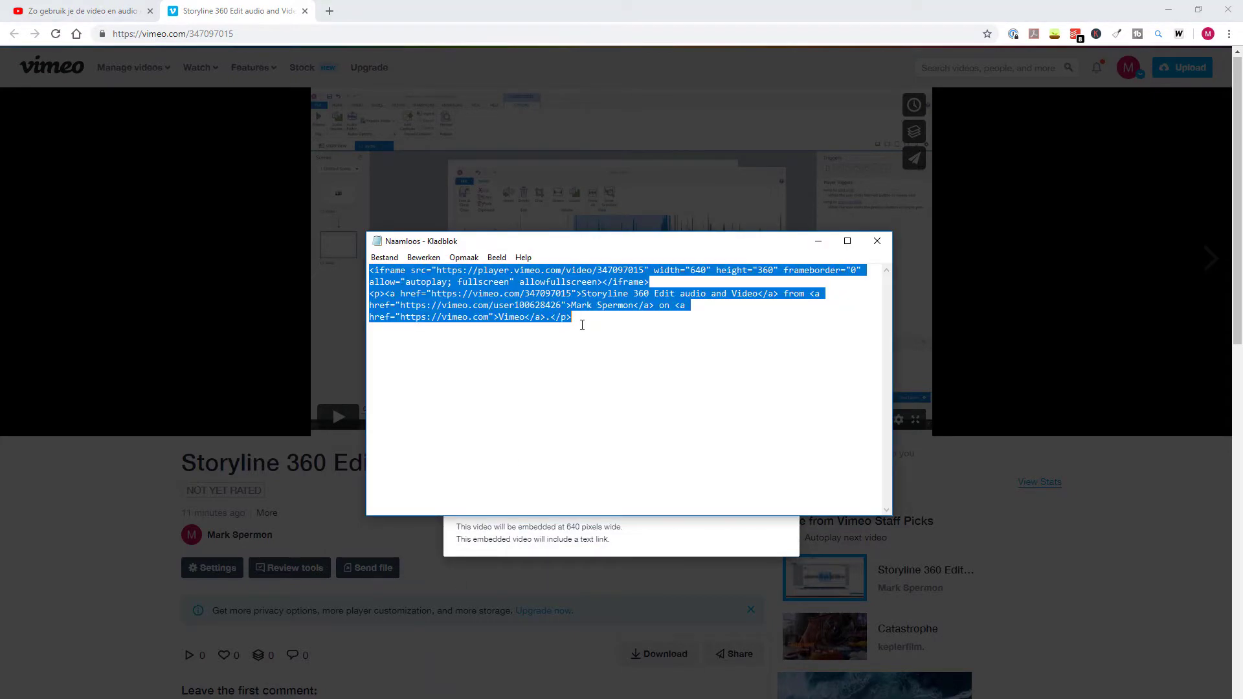
pyautogui.click(582, 325)
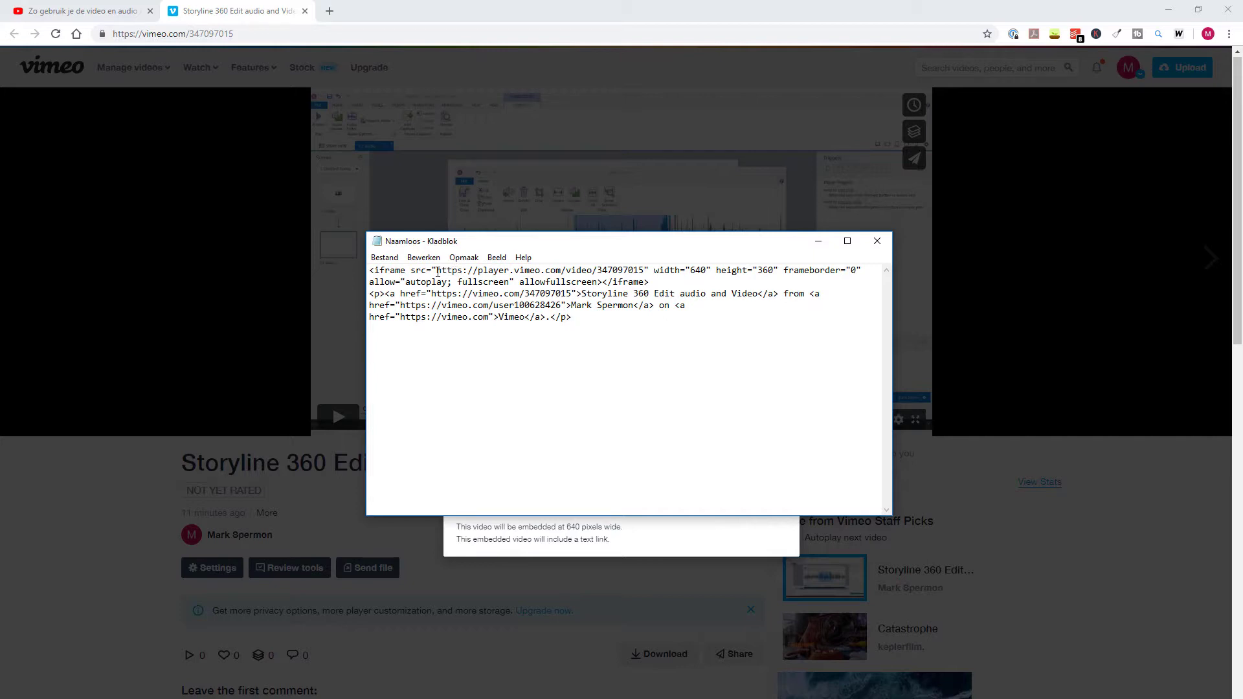
pyautogui.moveTo(437, 272); pyautogui.dragTo(643, 272)
pyautogui.hotkey('ctrl', 'c')
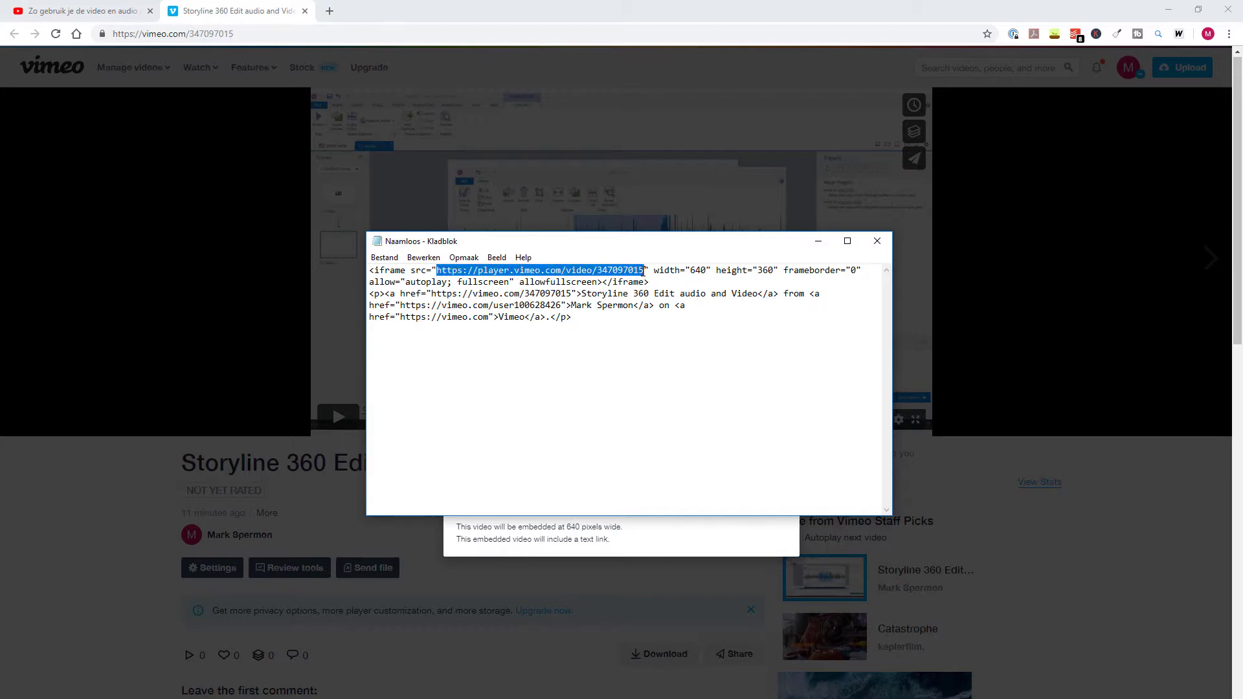
pyautogui.hotkey('alt', 'Tab')
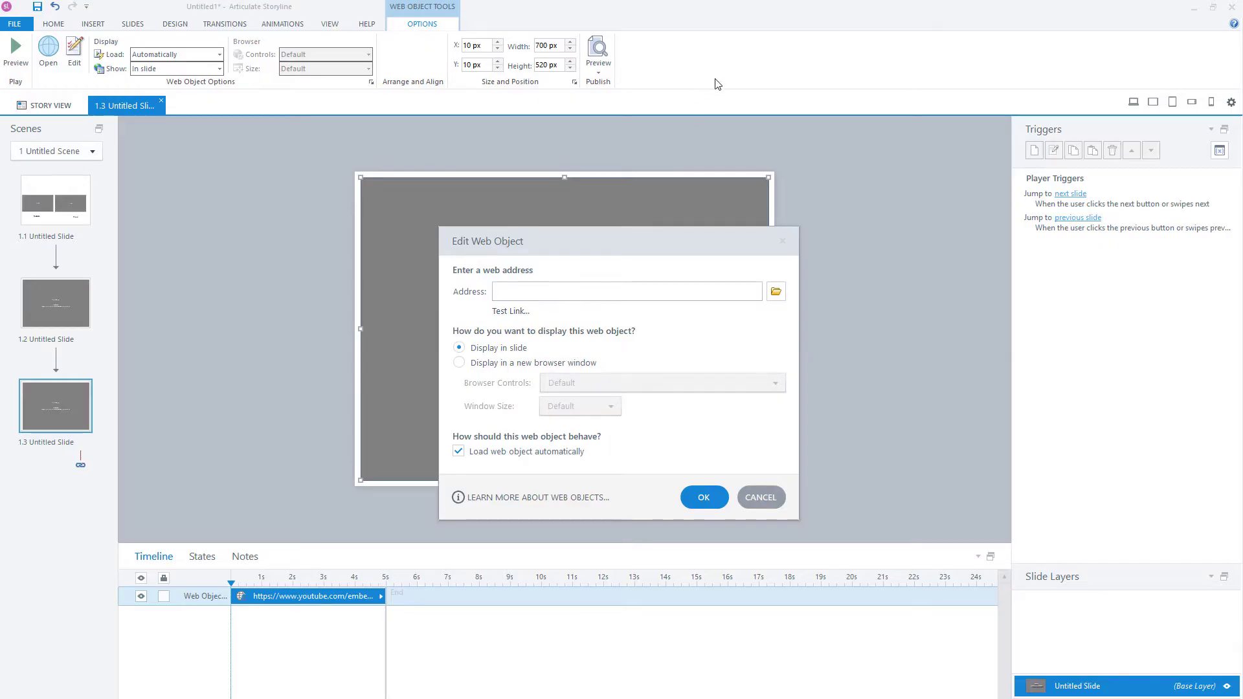
pyautogui.hotkey('ctrl', 'v')
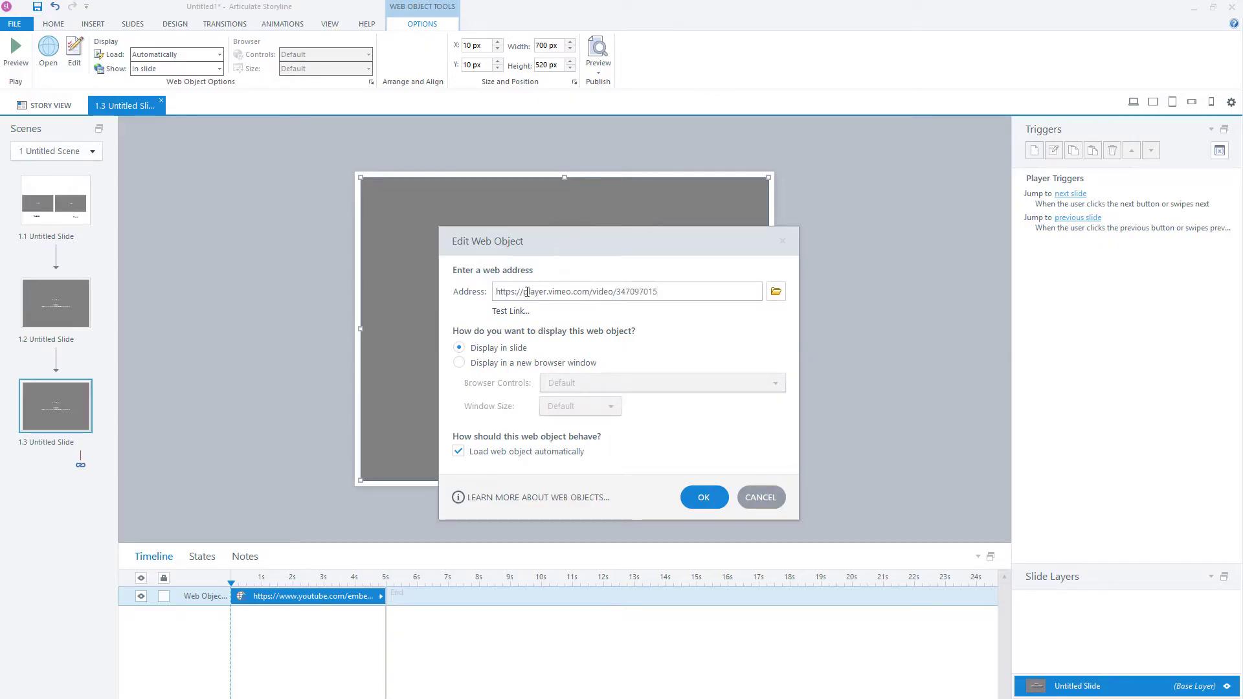
pyautogui.click(512, 312)
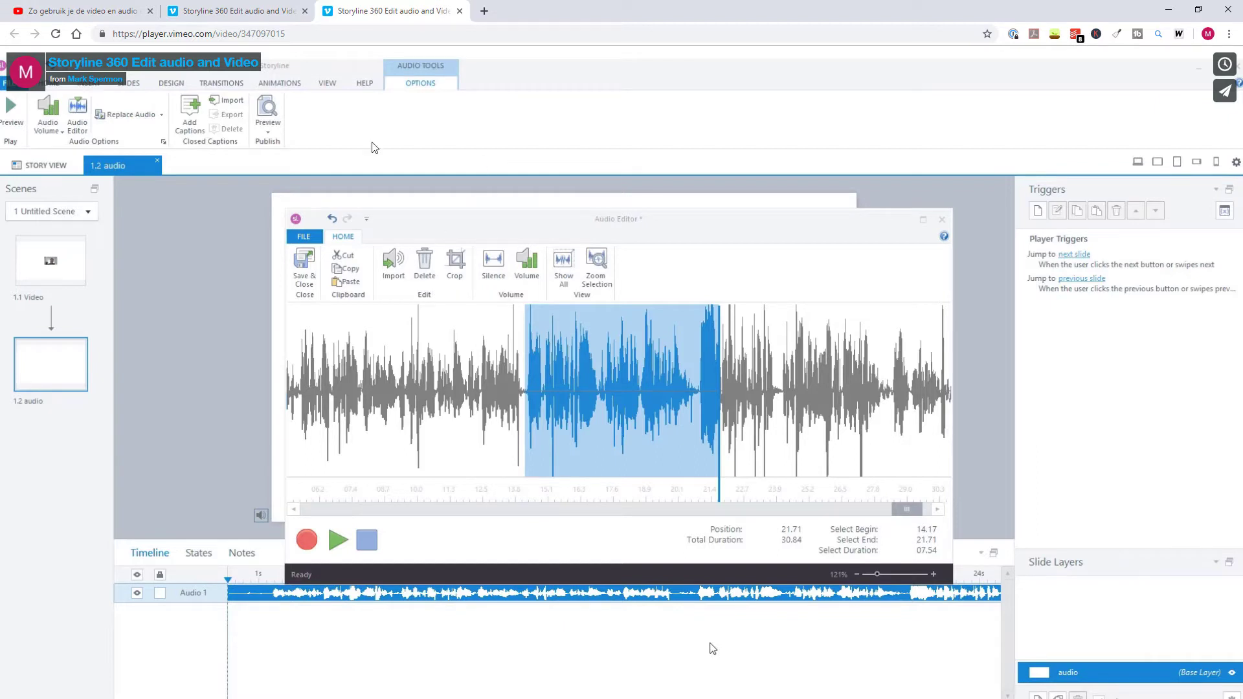
pyautogui.click(459, 11)
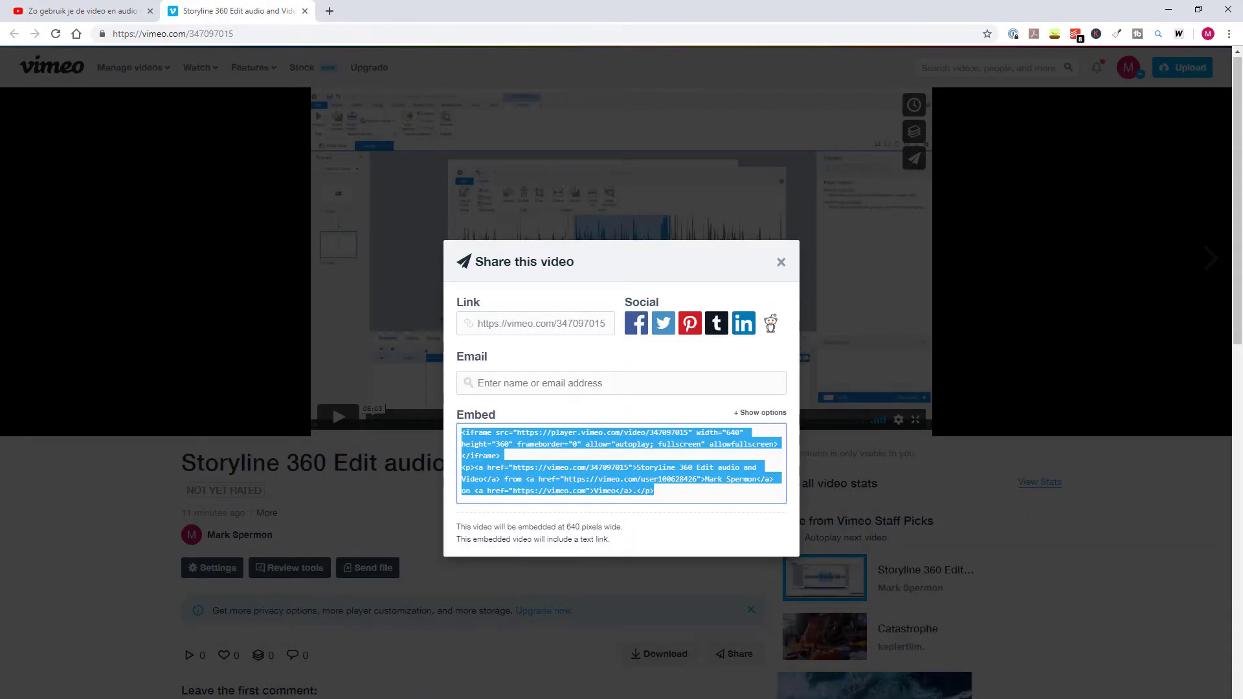
pyautogui.hotkey('alt', 'Tab')
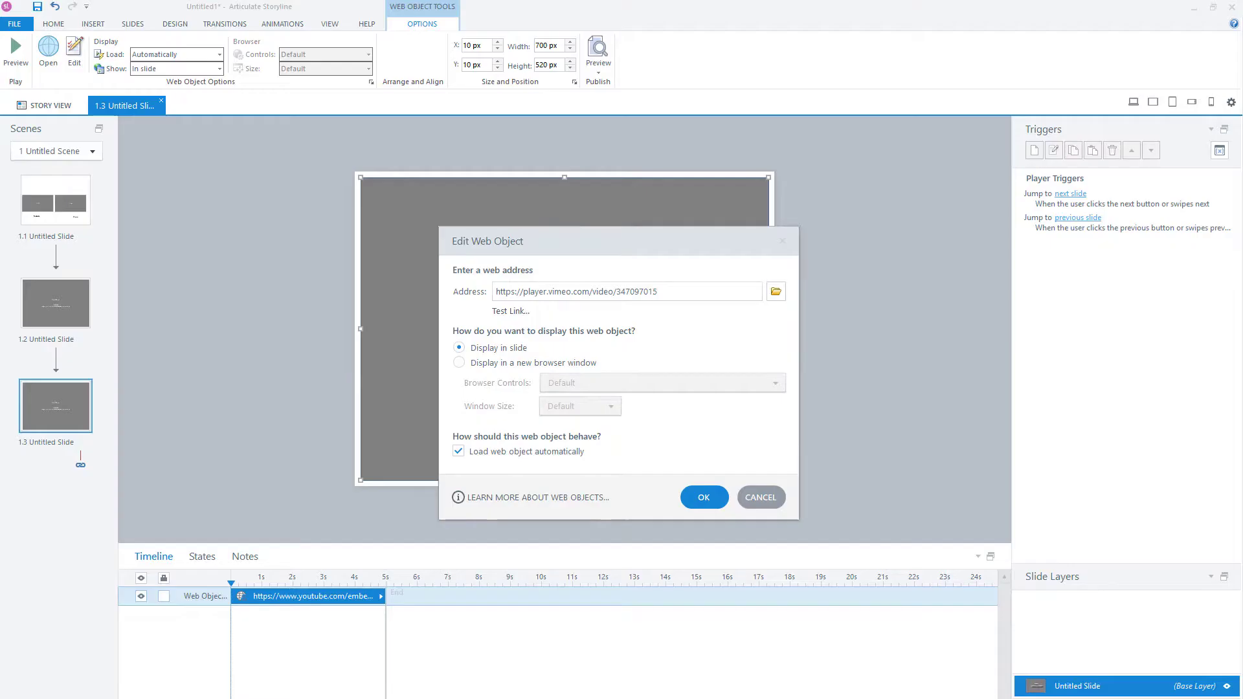
pyautogui.click(704, 498)
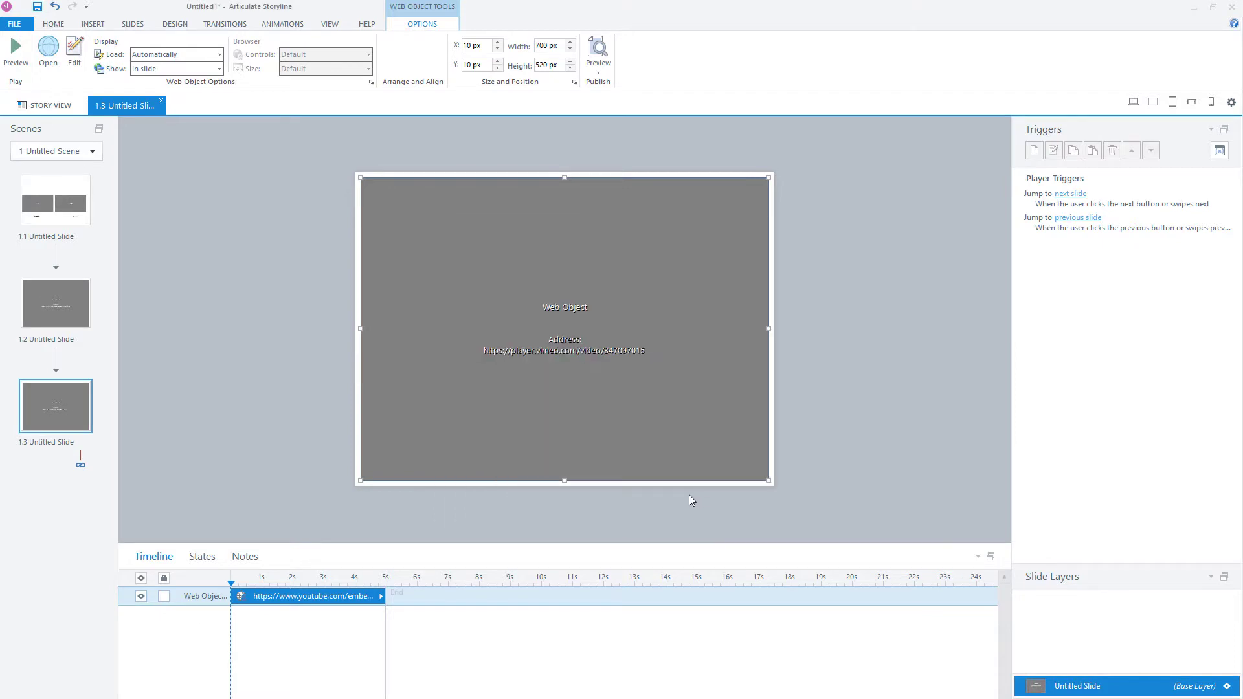
# Step: Review slides 1.1–1.3, then advance the published course to the full-size YouTube video slide
pyautogui.click(52, 222)
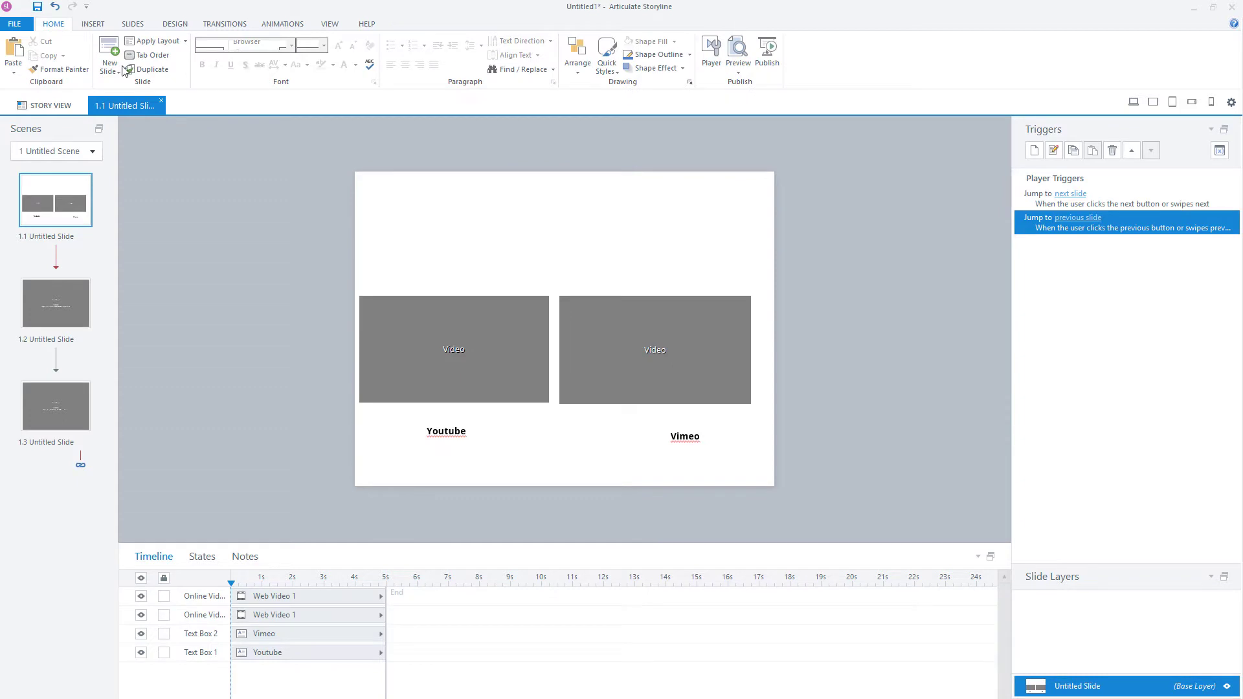
pyautogui.click(93, 24)
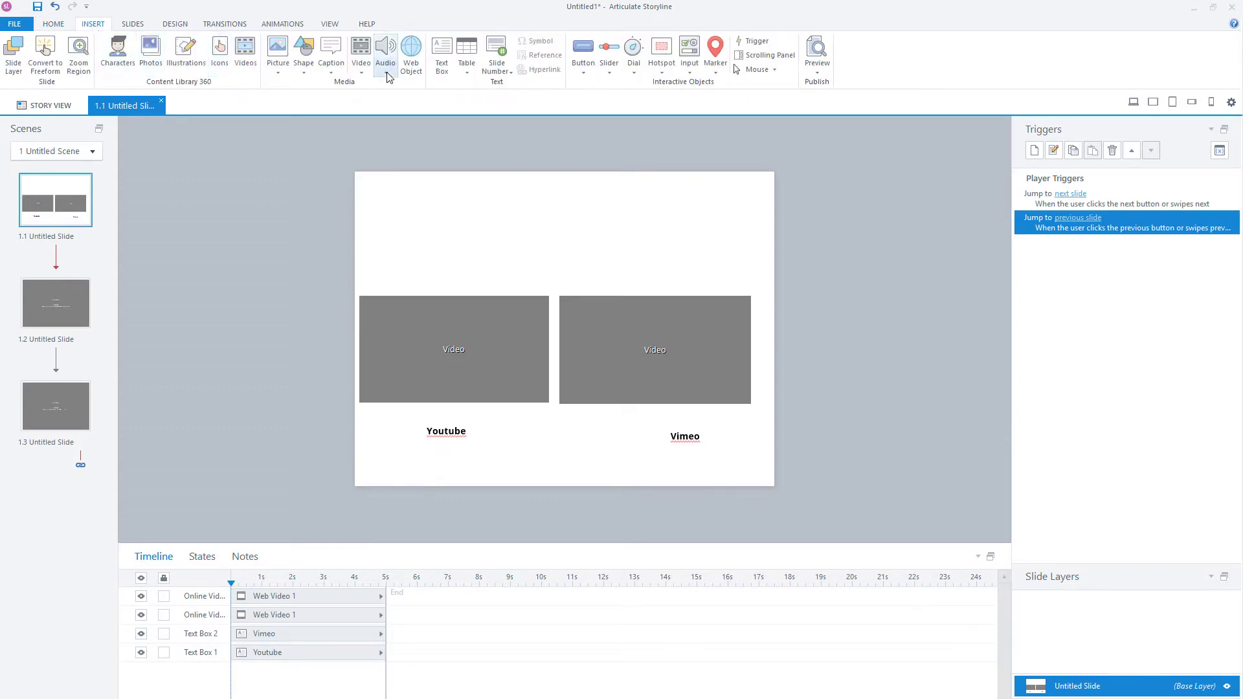
pyautogui.click(361, 65)
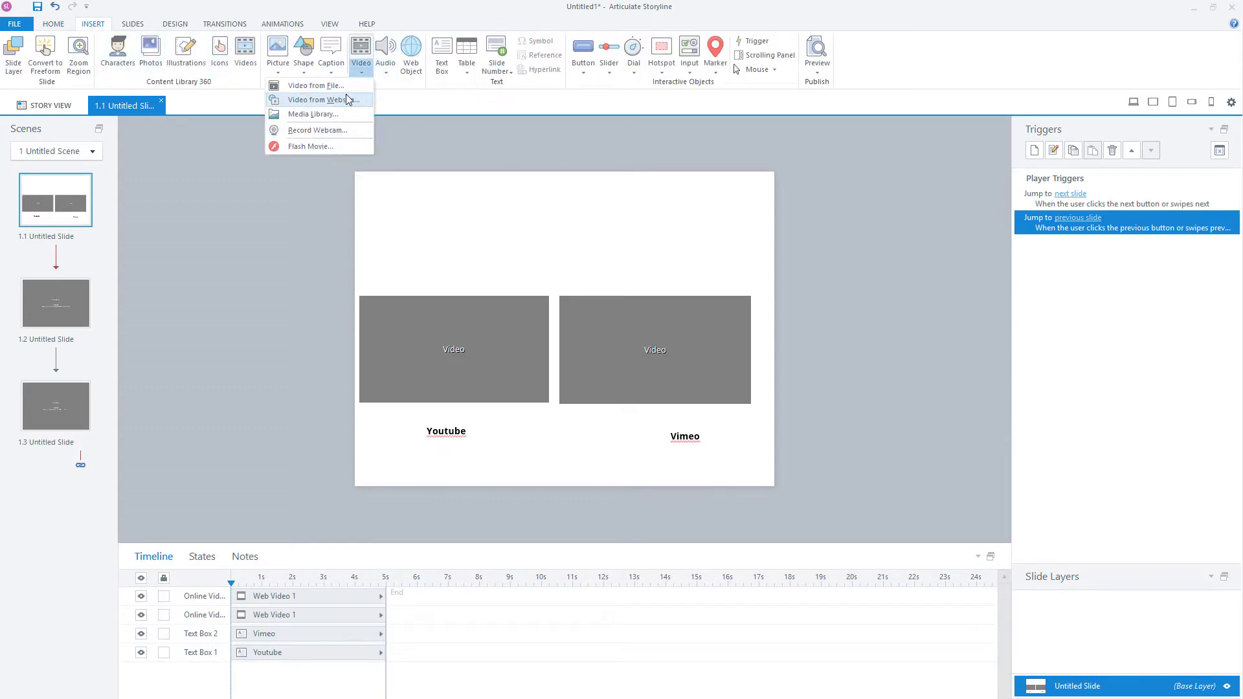
pyautogui.click(180, 289)
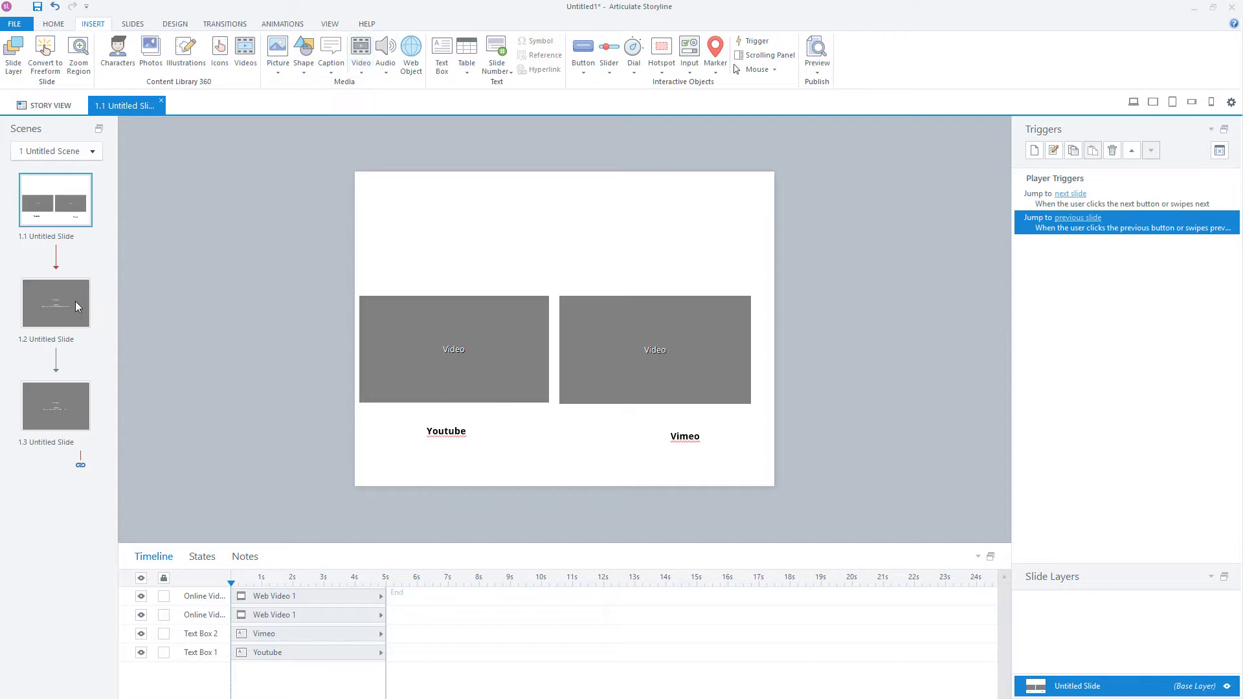
pyautogui.click(75, 301)
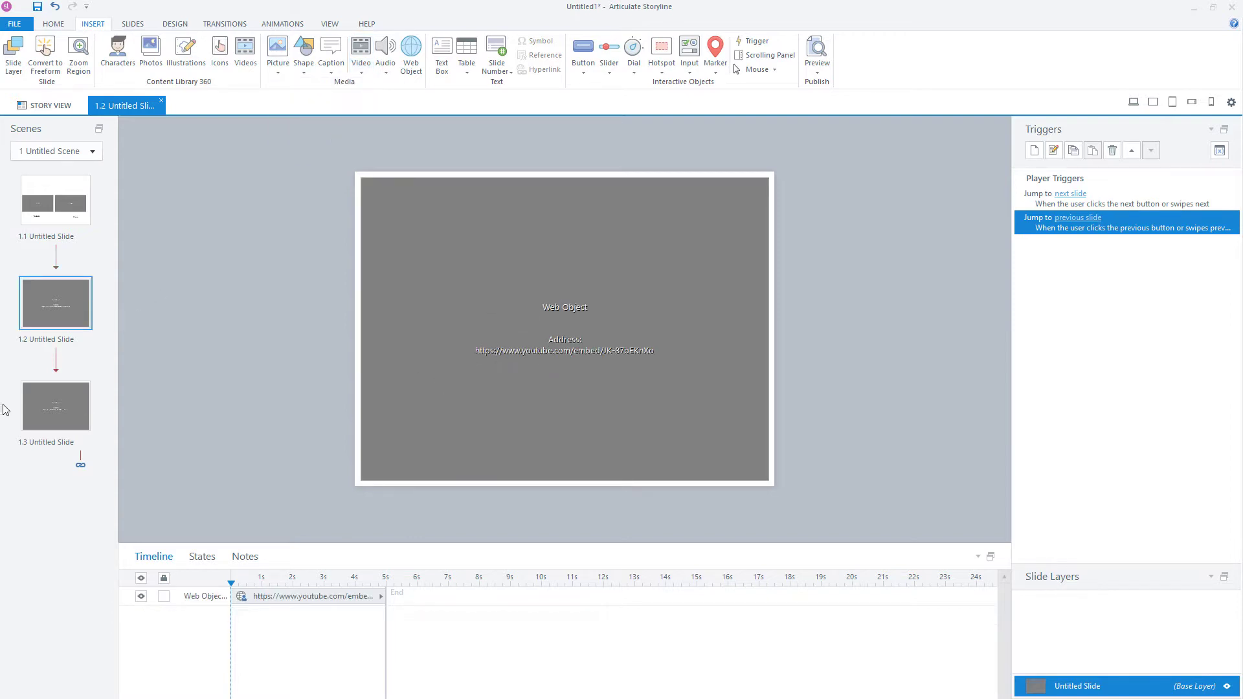
pyautogui.click(59, 404)
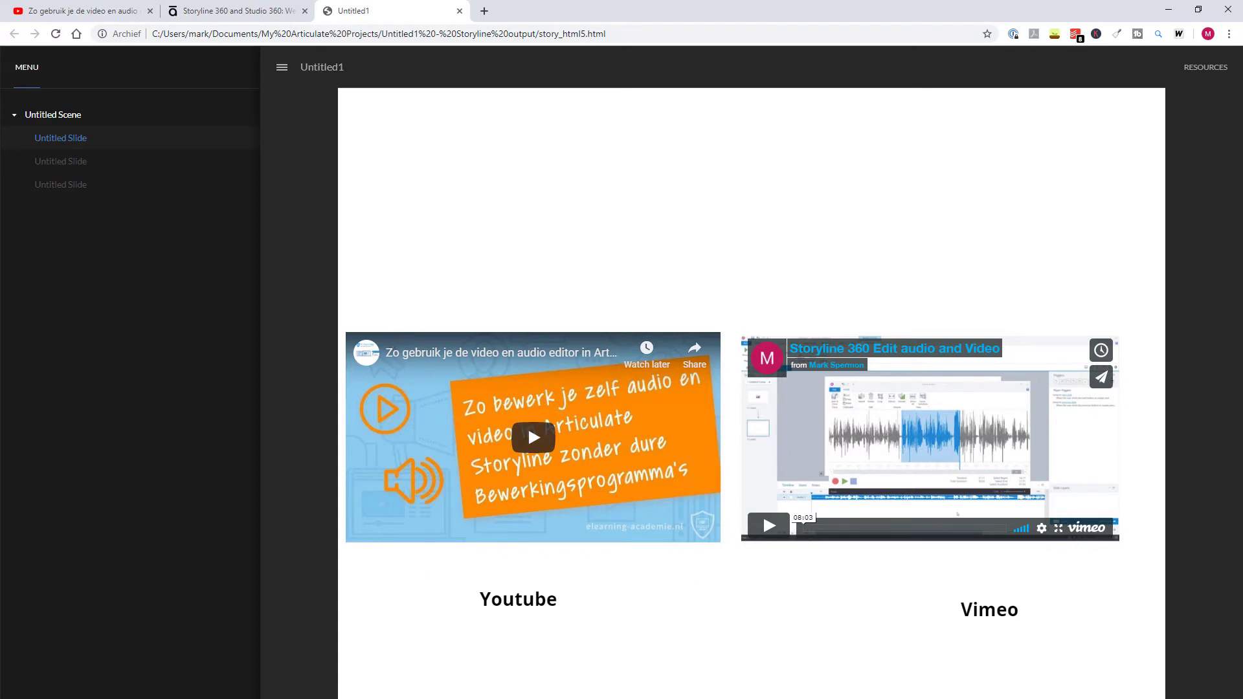
pyautogui.click(1216, 690)
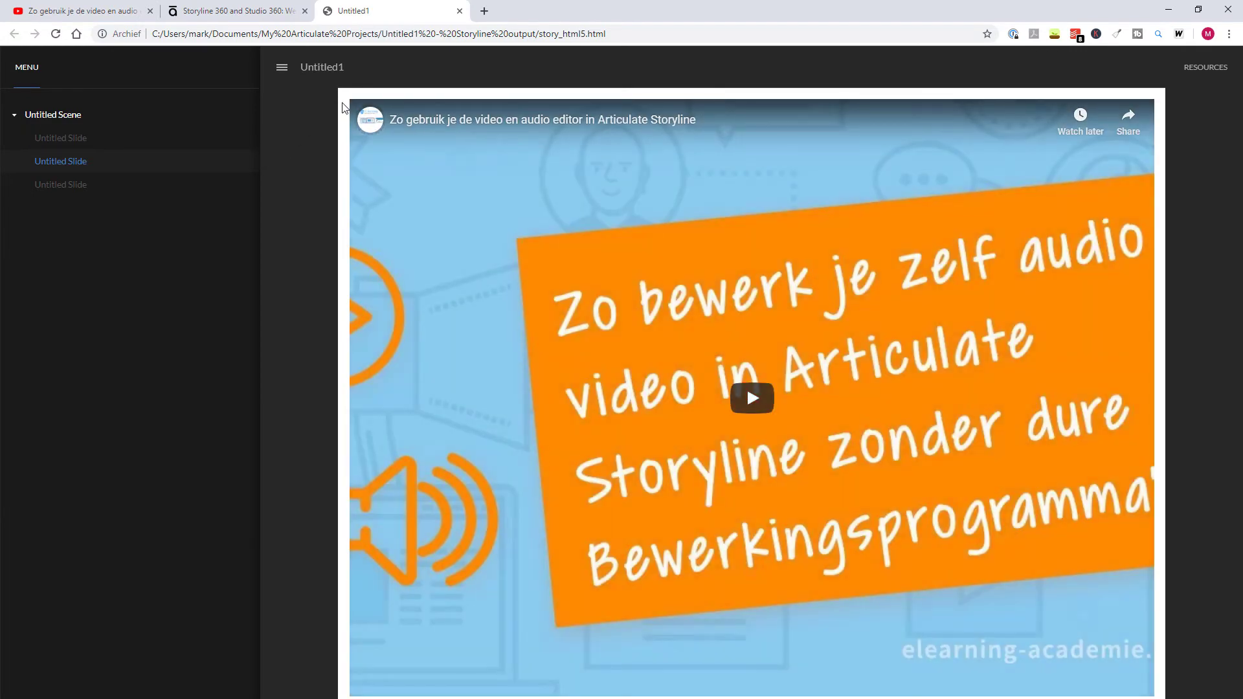